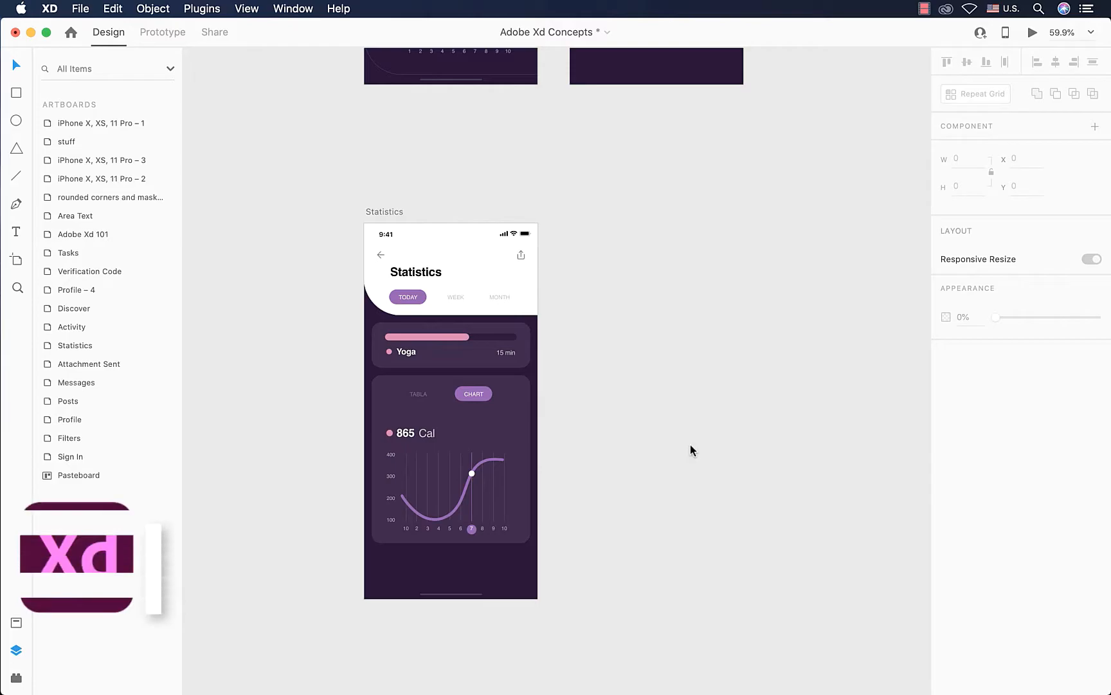
Step: Create an iPhone X, XS, 11 Pro artboard and fill it with the dark purple sampled from the Statistics artboard's background
{"action": "left_click", "coordinate": [19, 260]}
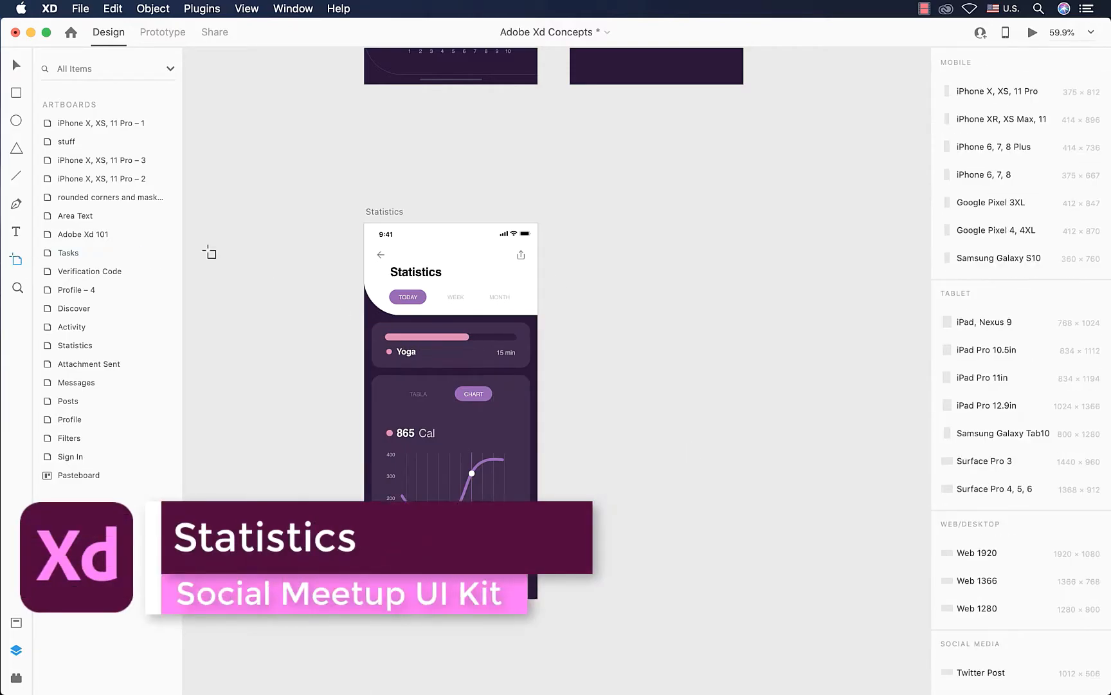
{"action": "left_click", "coordinate": [989, 98]}
{"action": "scroll", "coordinate": [625, 385], "scroll_direction": "up", "scroll_amount": 1}
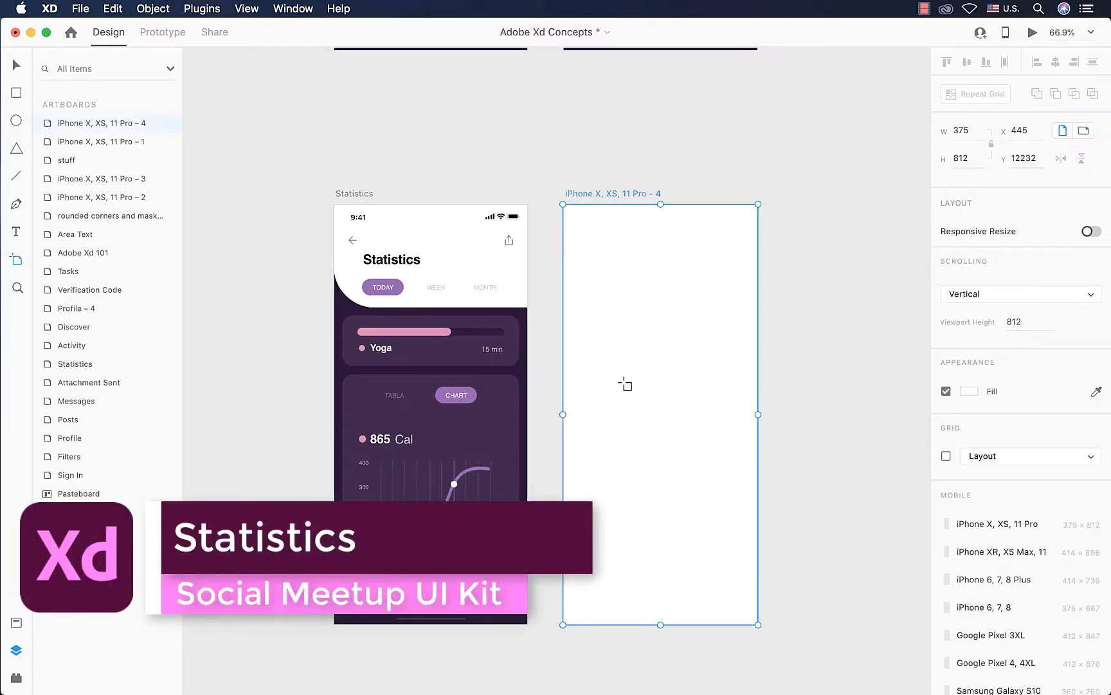
{"action": "key", "text": "v"}
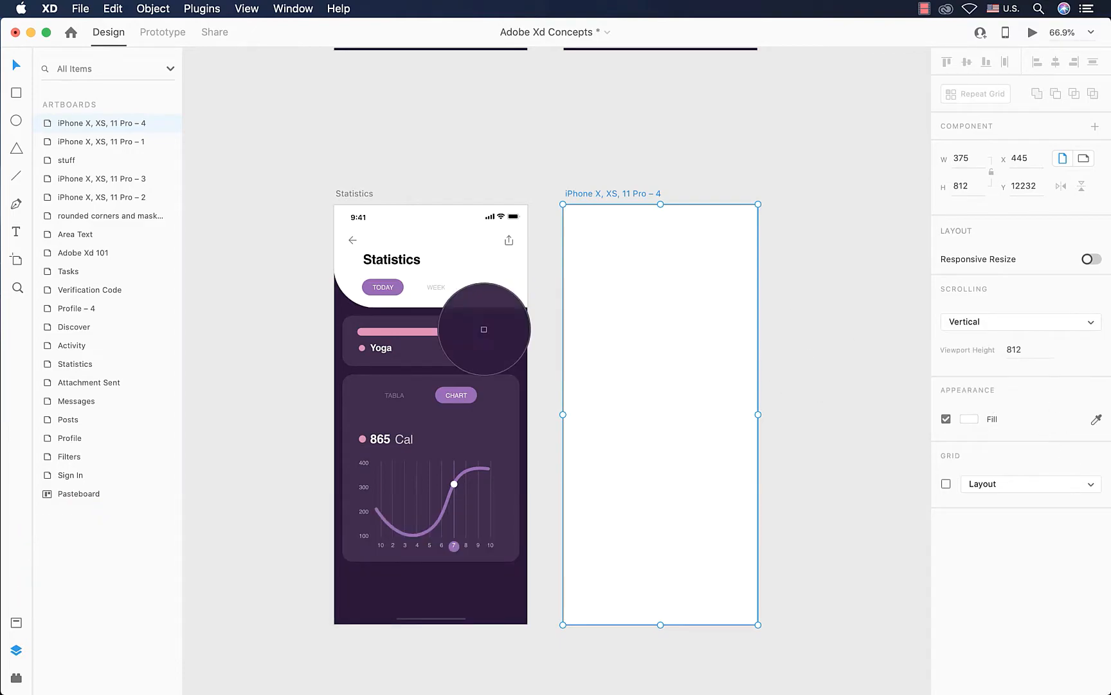
{"action": "left_click", "coordinate": [420, 608]}
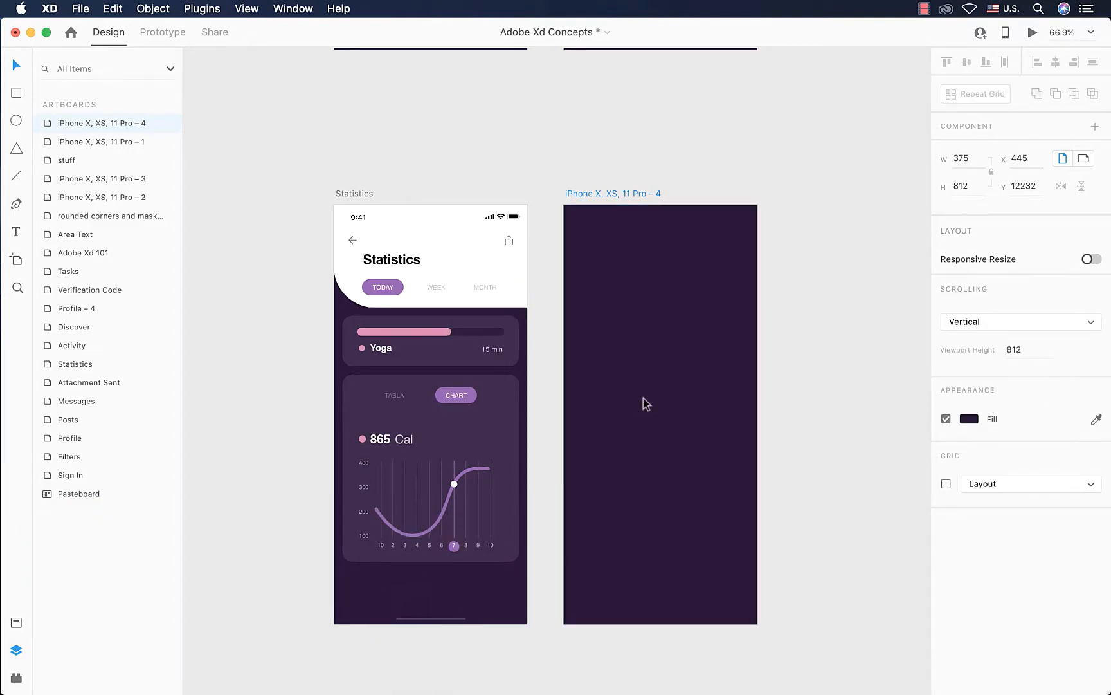
Step: Draw a rectangle about 237 × 138, an ellipse about 210 × 177 and a triangle about 97 × 131 on the new artboard
{"action": "scroll", "coordinate": [644, 403], "scroll_direction": "up", "scroll_amount": 3}
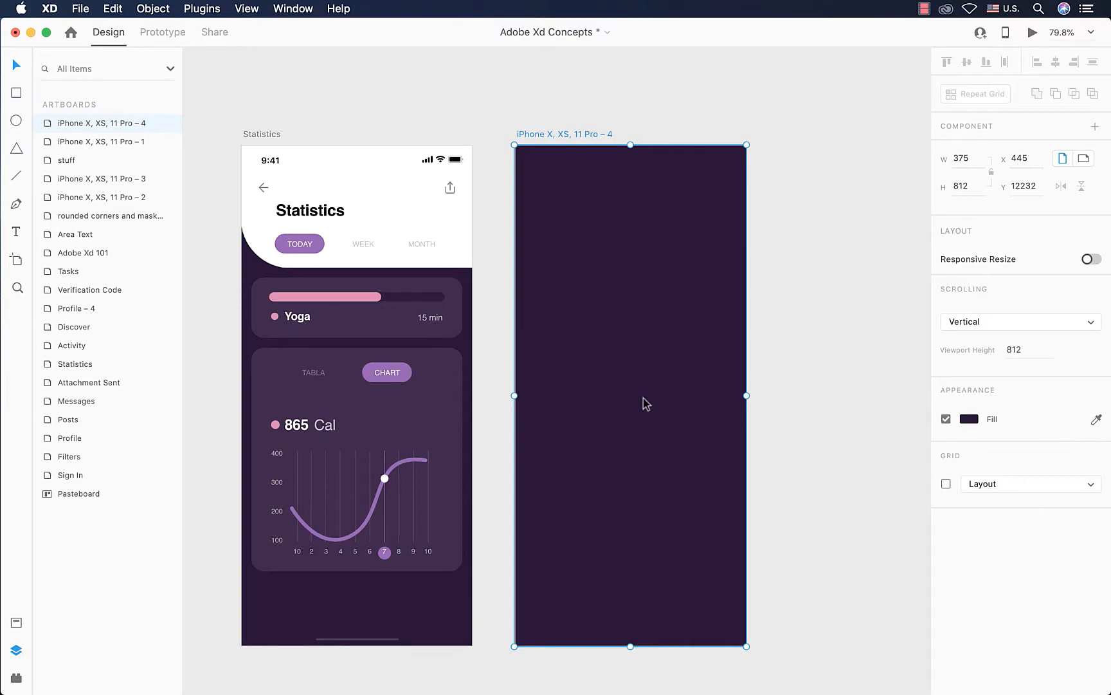
{"action": "left_click", "coordinate": [16, 94]}
{"action": "mouse_move", "coordinate": [520, 169]}
{"action": "left_mouse_down"}
{"action": "mouse_move", "coordinate": [637, 257]}
{"action": "mouse_move", "coordinate": [667, 254]}
{"action": "left_mouse_up"}
{"action": "key", "text": "e"}
{"action": "left_click_drag", "start_coordinate": [551, 275], "coordinate": [680, 384]}
{"action": "left_click", "coordinate": [17, 148]}
{"action": "left_click_drag", "start_coordinate": [740, 174], "coordinate": [680, 255]}
Step: Draw a horizontal line across the artboard below the ellipse and give it a thicker white border
{"action": "key", "text": "l"}
{"action": "left_click_drag", "start_coordinate": [532, 433], "coordinate": [728, 434]}
{"action": "left_click", "coordinate": [970, 444]}
{"action": "left_click_drag", "start_coordinate": [831, 428], "coordinate": [780, 353]}
{"action": "left_click", "coordinate": [985, 468]}
{"action": "key", "text": "Up"}
{"action": "key", "text": "Up"}
{"action": "key", "text": "Up"}
{"action": "key", "text": "Up"}
Step: Draw an open five-point zigzag path below the horizontal line with the Pen tool
{"action": "key", "text": "p"}
{"action": "left_click", "coordinate": [528, 550]}
{"action": "left_click", "coordinate": [583, 478]}
{"action": "left_click", "coordinate": [672, 539]}
{"action": "left_click", "coordinate": [701, 478]}
{"action": "left_click", "coordinate": [590, 549]}
{"action": "key", "text": "Escape"}
Step: Set the zigzag path's border color to white and increase its thickness
{"action": "left_click", "coordinate": [970, 473]}
{"action": "left_click_drag", "start_coordinate": [826, 444], "coordinate": [781, 383]}
{"action": "left_click", "coordinate": [982, 495]}
{"action": "key", "text": "Up"}
{"action": "key", "text": "Up"}
{"action": "key", "text": "Up"}
{"action": "key", "text": "Up"}
Step: Add the text "Hello world" beneath the zigzag path
{"action": "key", "text": "t"}
{"action": "left_click", "coordinate": [537, 619]}
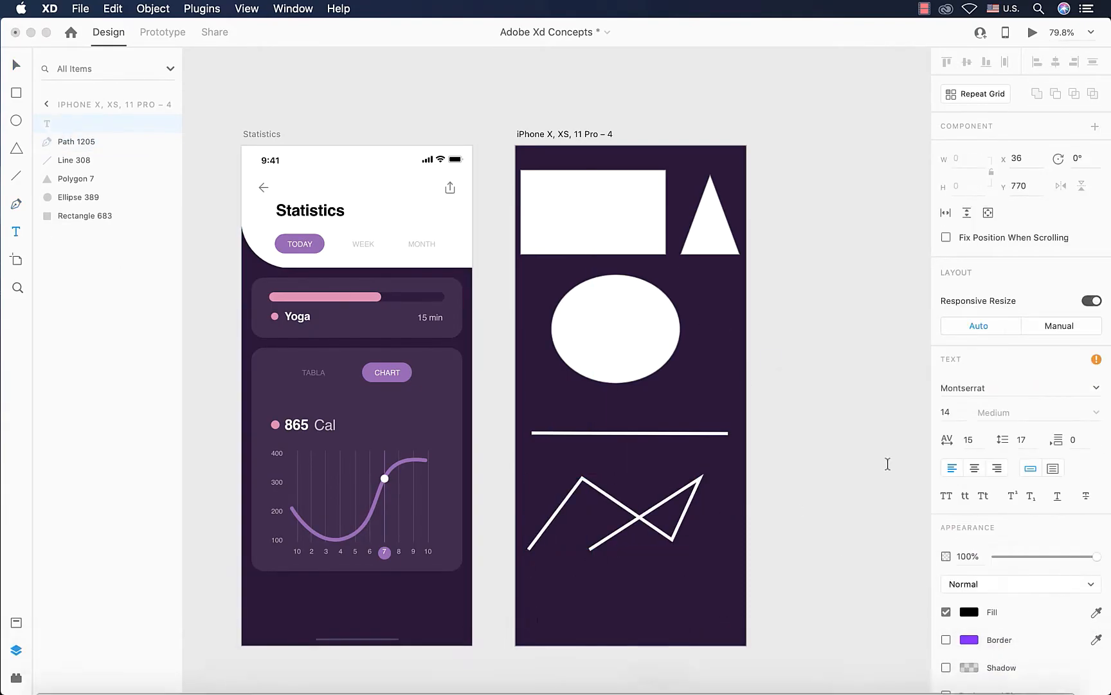
{"action": "type", "text": "Hello world"}
{"action": "key", "text": "Escape"}
{"action": "left_click_drag", "start_coordinate": [569, 617], "coordinate": [632, 608]}
Step: Color the "Hello world" text white, enlarge it and position it near the artboard's lower edge
{"action": "left_click", "coordinate": [970, 611]}
{"action": "left_click_drag", "start_coordinate": [859, 546], "coordinate": [673, 436]}
{"action": "left_click", "coordinate": [620, 609]}
{"action": "left_click_drag", "start_coordinate": [620, 613], "coordinate": [620, 639]}
{"action": "mouse_move", "coordinate": [662, 620]}
{"action": "left_mouse_down"}
{"action": "mouse_move", "coordinate": [649, 620]}
{"action": "mouse_move", "coordinate": [663, 603]}
{"action": "left_mouse_up"}
{"action": "left_click", "coordinate": [786, 511]}
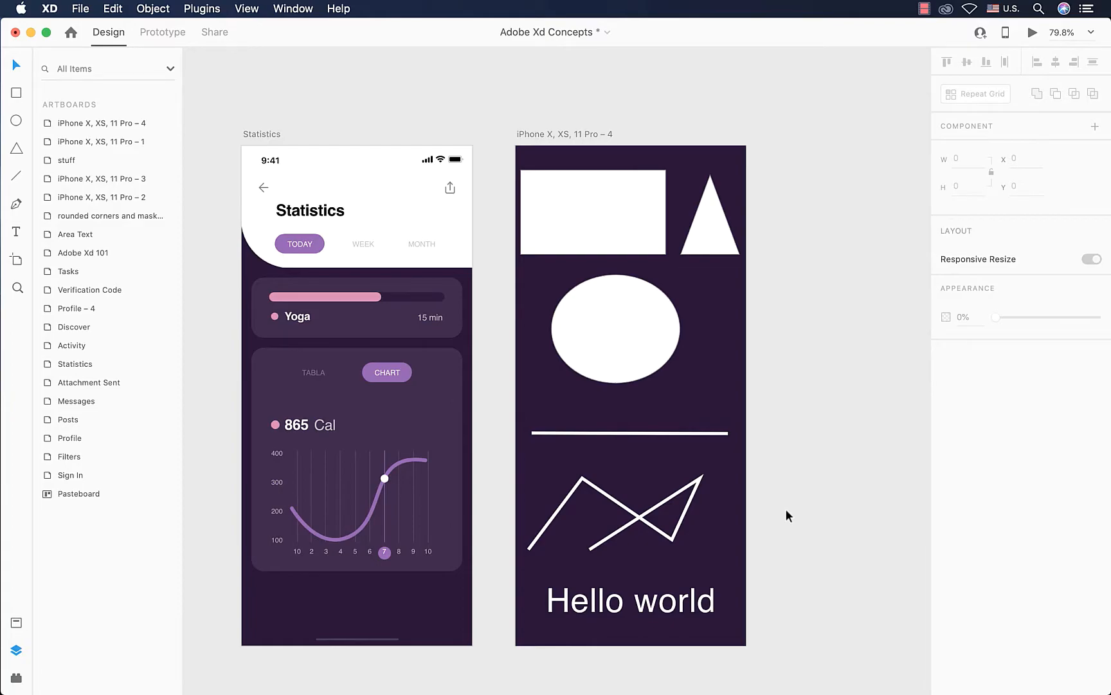
Step: Edit the rectangle's path, moving its two upper corners and lower-left corner to form a thin V shape
{"action": "left_click", "coordinate": [622, 225]}
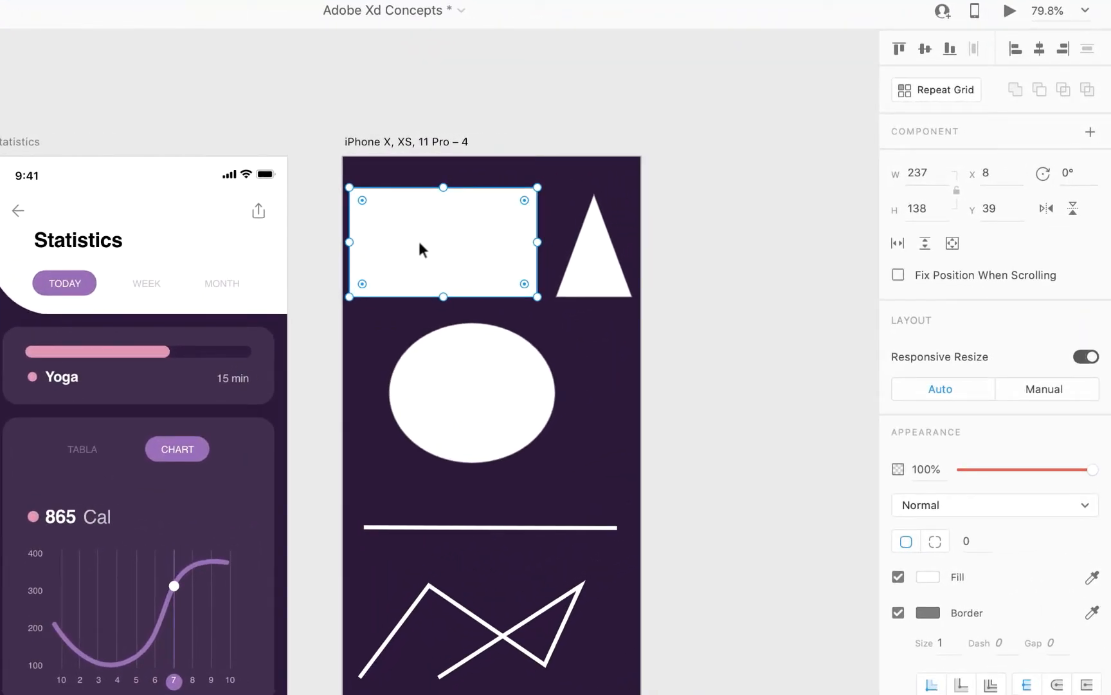
{"action": "scroll", "coordinate": [420, 243], "scroll_direction": "up", "scroll_amount": 5}
{"action": "scroll", "coordinate": [440, 223], "scroll_direction": "right", "scroll_amount": 3}
{"action": "scroll", "coordinate": [439, 223], "scroll_direction": "up", "scroll_amount": 5}
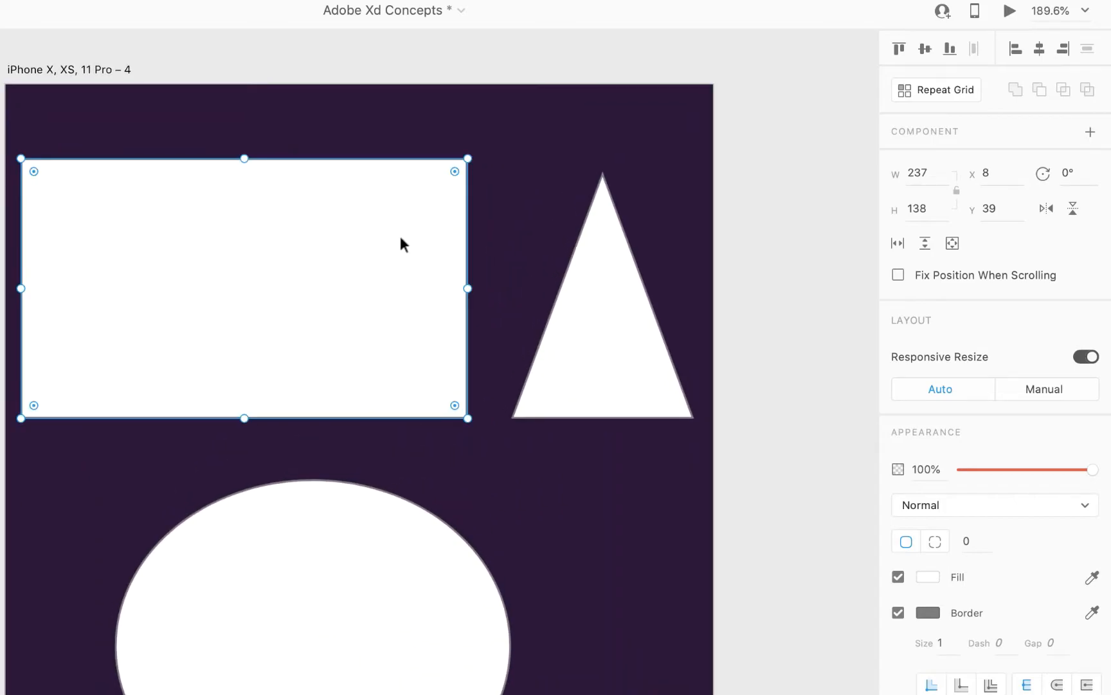
{"action": "double_click", "coordinate": [371, 250]}
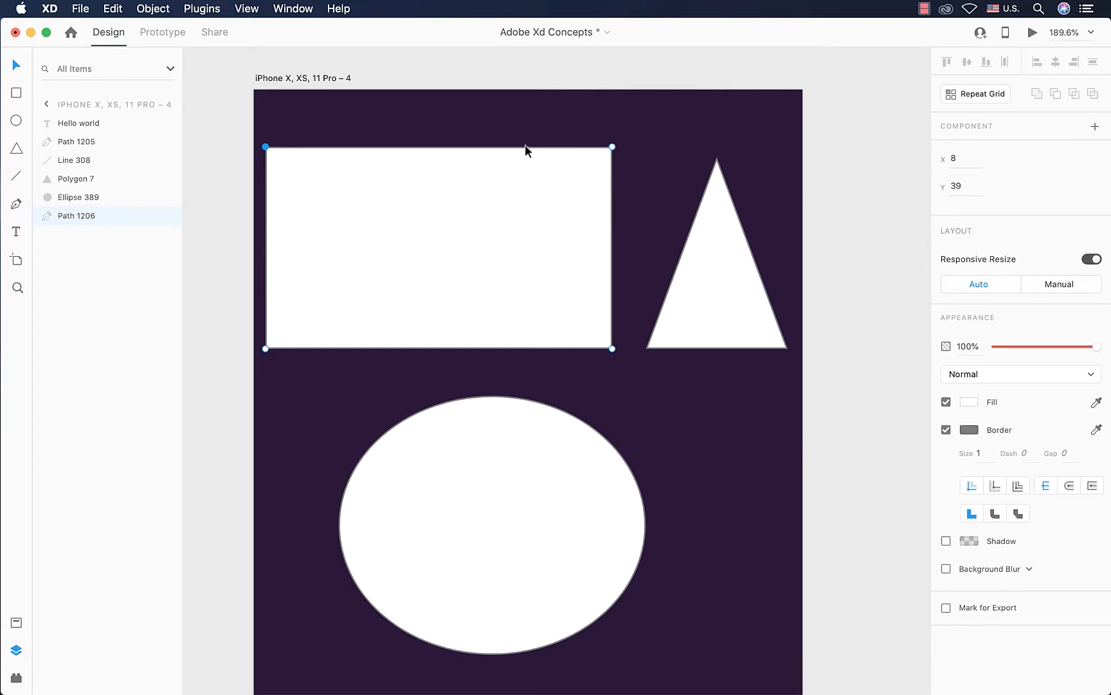
{"action": "left_click", "coordinate": [612, 146]}
{"action": "left_click_drag", "start_coordinate": [612, 147], "coordinate": [703, 158]}
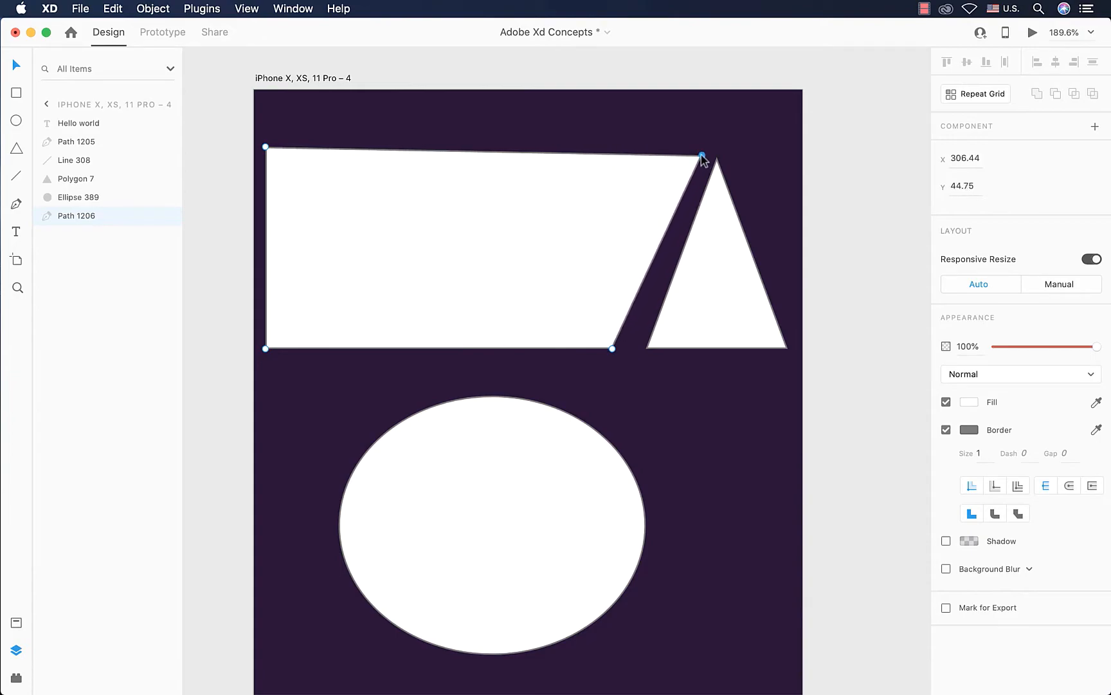
{"action": "left_click", "coordinate": [265, 148]}
{"action": "left_click_drag", "start_coordinate": [265, 147], "coordinate": [582, 308]}
{"action": "left_click_drag", "start_coordinate": [266, 349], "coordinate": [355, 155]}
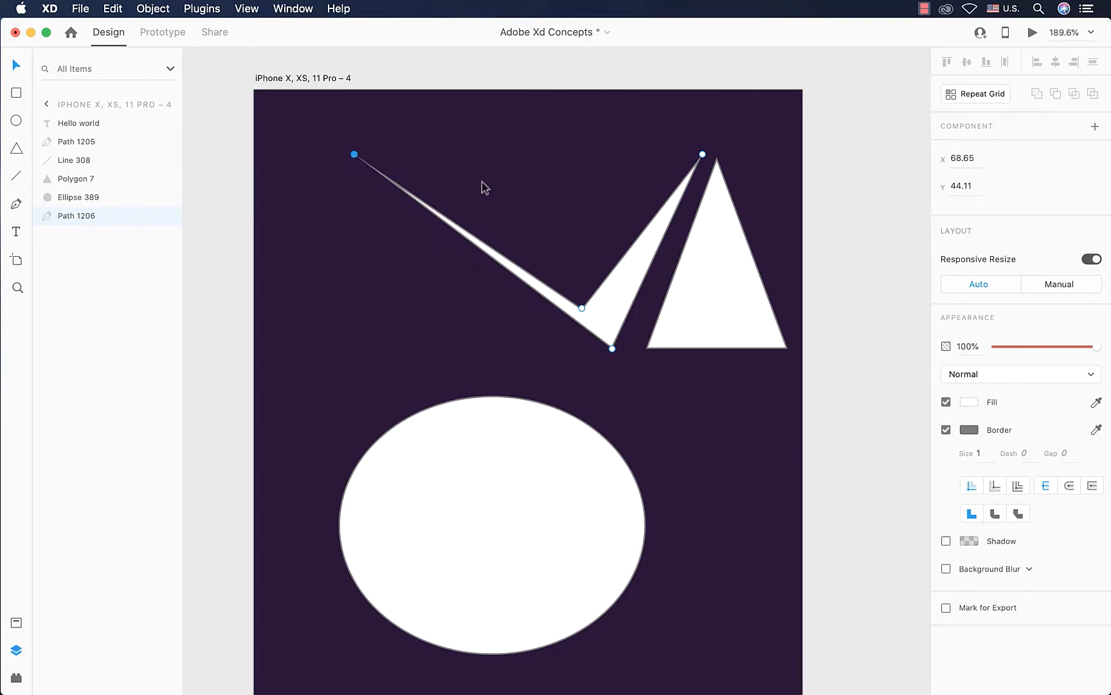
Step: Convert the V shape's lowest anchor to a curve, shift the path away from the triangle and tilt the anchor's handles
{"action": "double_click", "coordinate": [612, 349]}
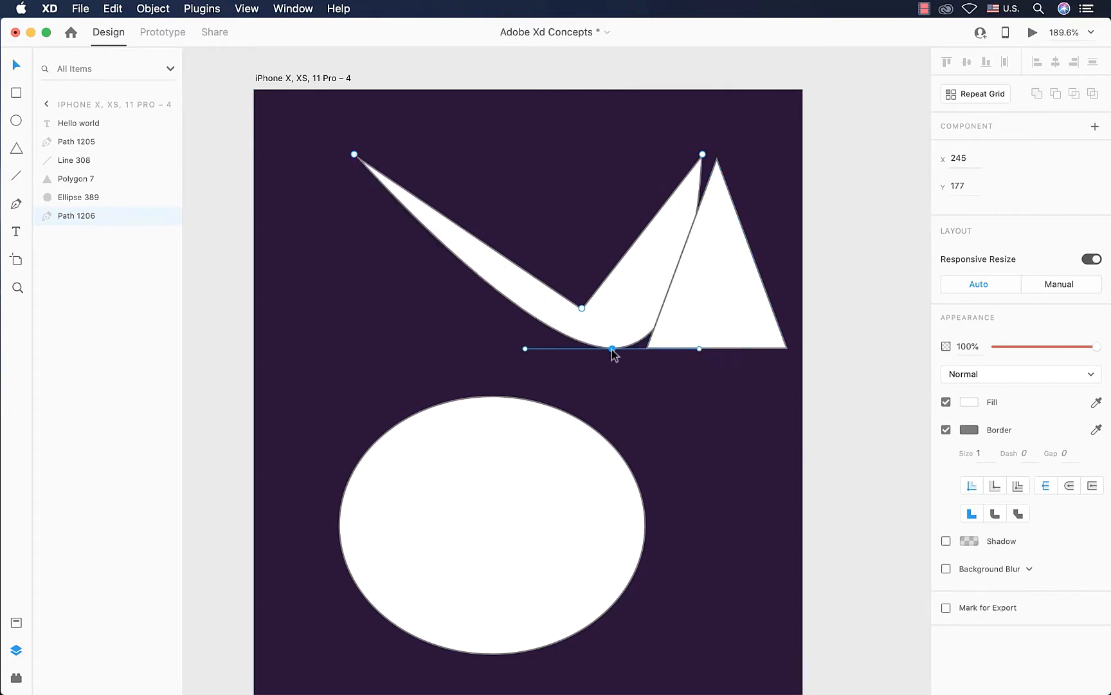
{"action": "left_click_drag", "start_coordinate": [605, 318], "coordinate": [524, 313]}
{"action": "double_click", "coordinate": [524, 313]}
{"action": "left_click", "coordinate": [531, 349]}
{"action": "mouse_move", "coordinate": [617, 349]}
{"action": "left_mouse_down"}
{"action": "mouse_move", "coordinate": [568, 310]}
{"action": "mouse_move", "coordinate": [638, 390]}
{"action": "mouse_move", "coordinate": [595, 365]}
{"action": "mouse_move", "coordinate": [581, 323]}
{"action": "mouse_move", "coordinate": [647, 309]}
{"action": "mouse_move", "coordinate": [613, 325]}
{"action": "left_mouse_up"}
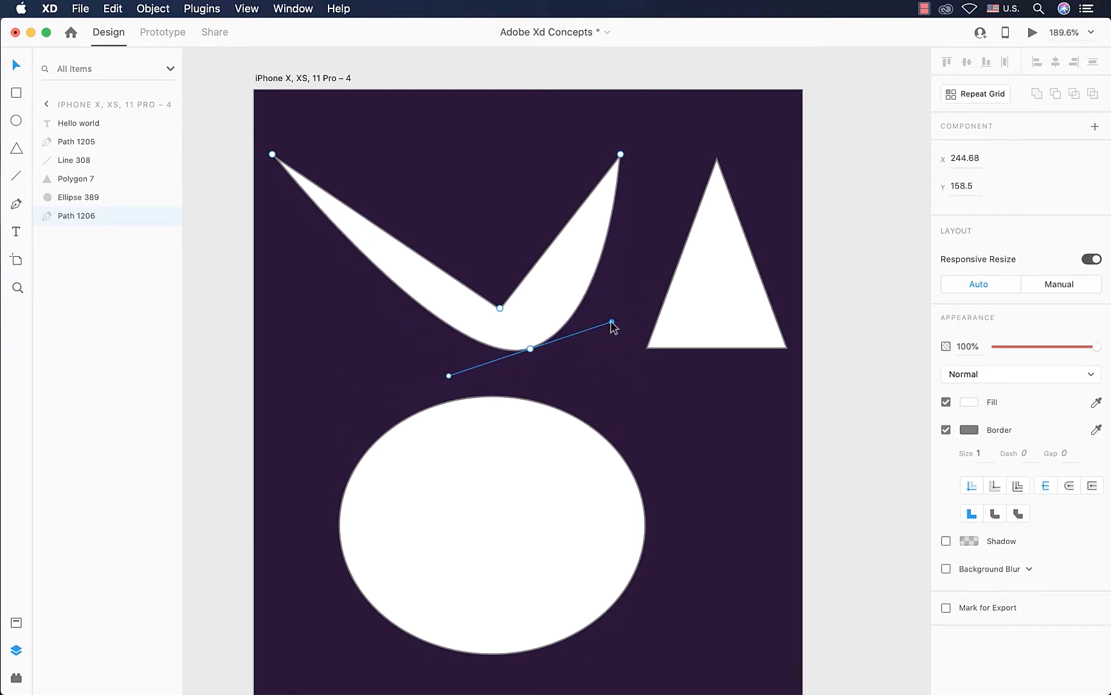
Step: Convert the V shape's inner anchor to a curve and pull one handle up and left to bulge the shape into a leaf
{"action": "double_click", "coordinate": [500, 307]}
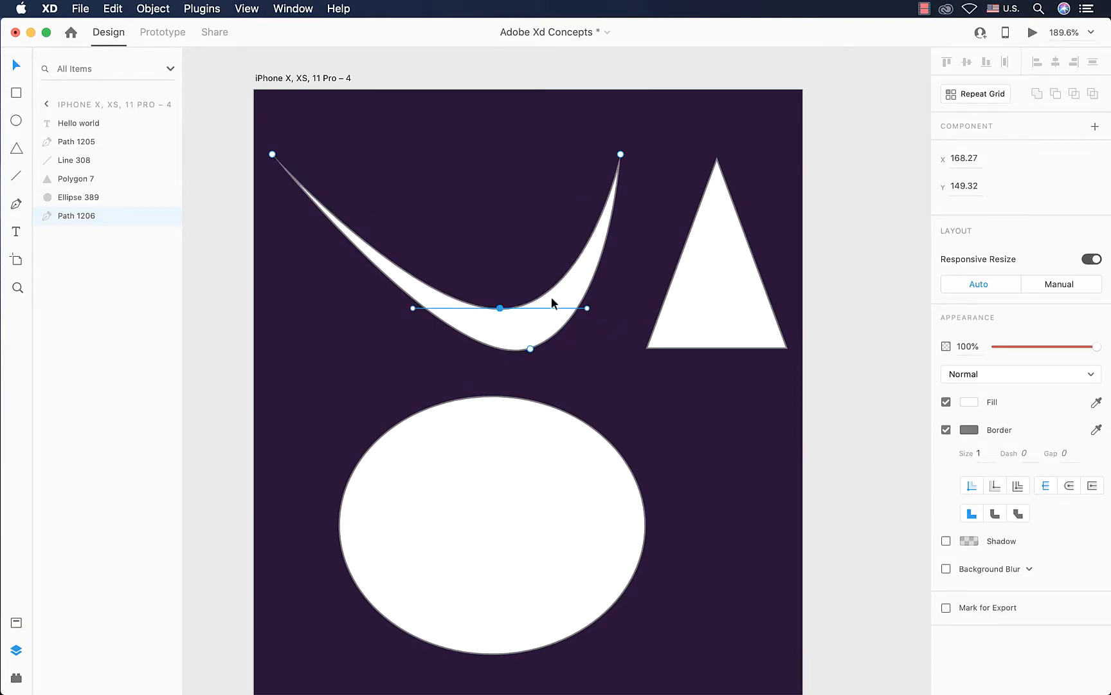
{"action": "left_click_drag", "start_coordinate": [588, 308], "coordinate": [412, 160]}
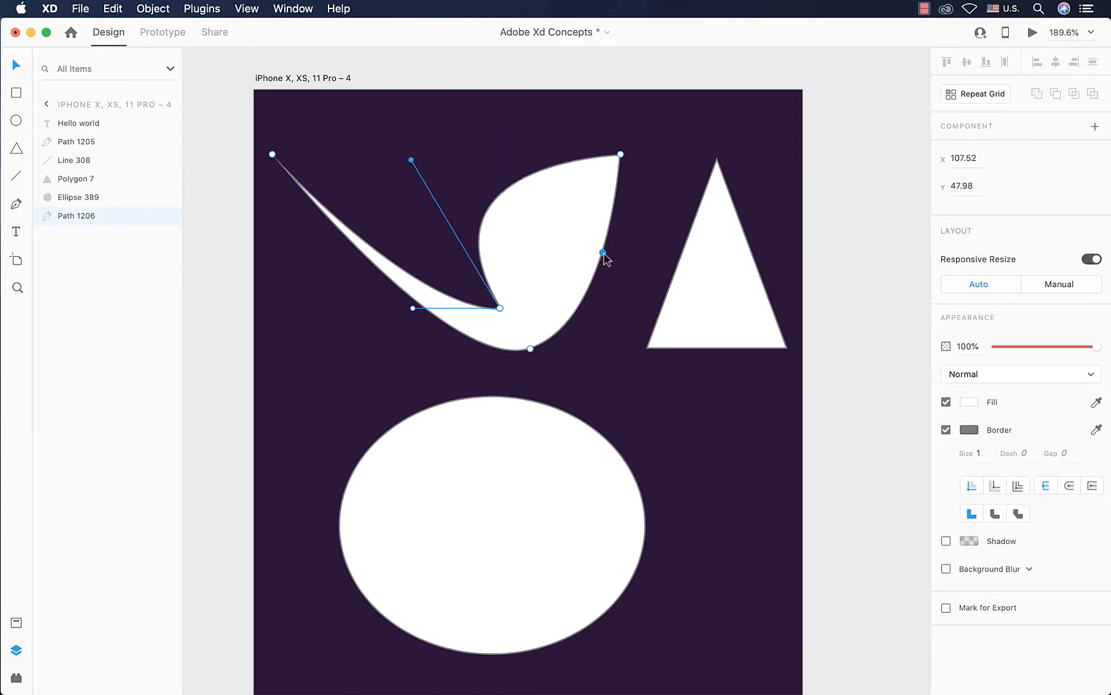
{"action": "left_click", "coordinate": [627, 261]}
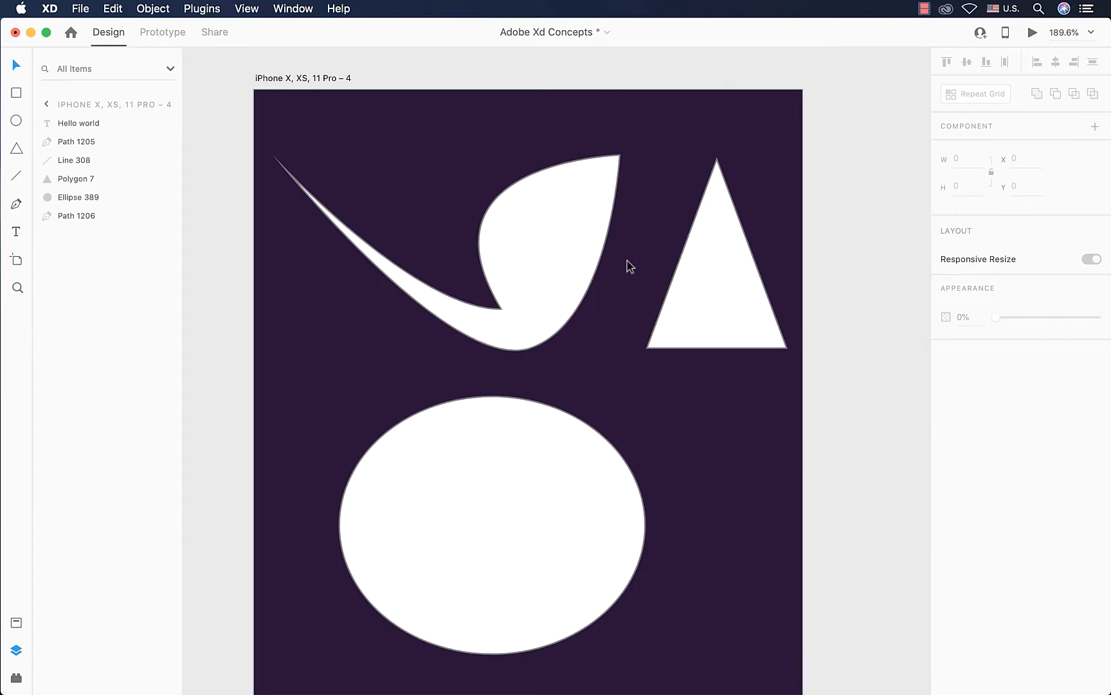
{"action": "left_click", "coordinate": [569, 264]}
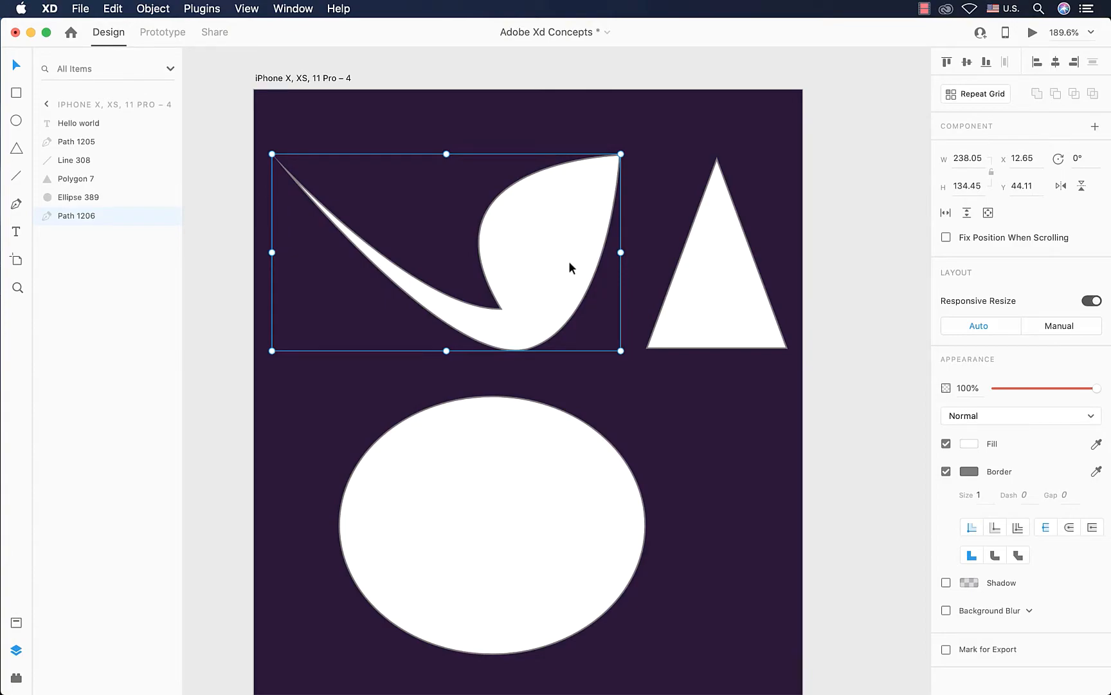
Step: Edit the triangle's path and move its three anchor points to new positions
{"action": "left_click", "coordinate": [723, 270]}
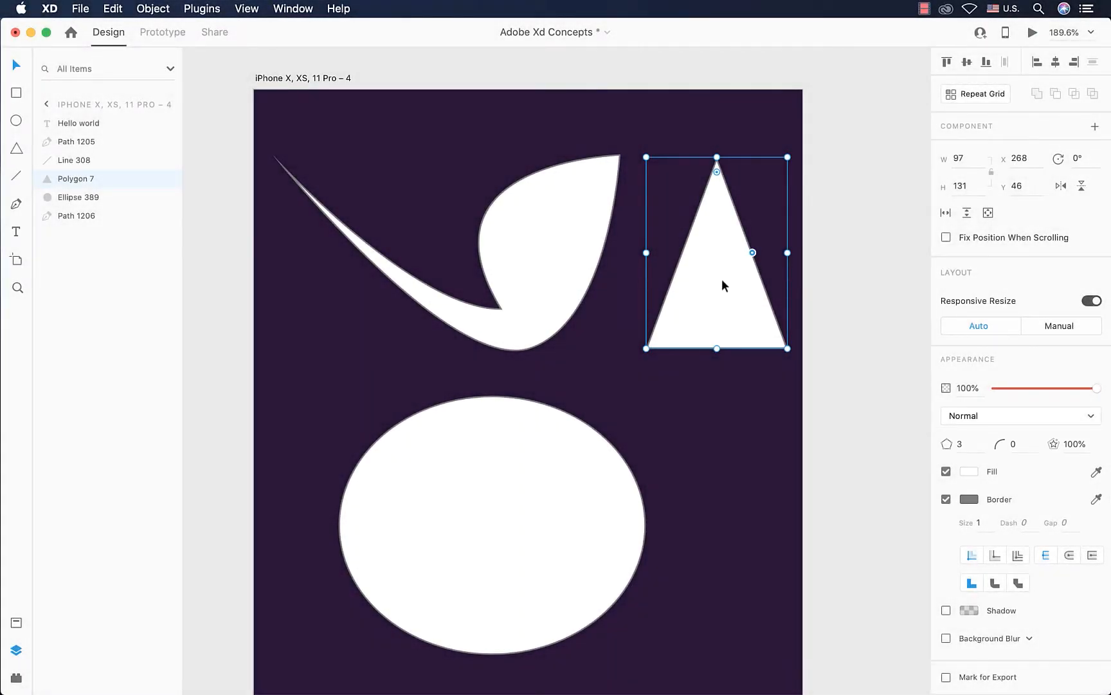
{"action": "double_click", "coordinate": [721, 279]}
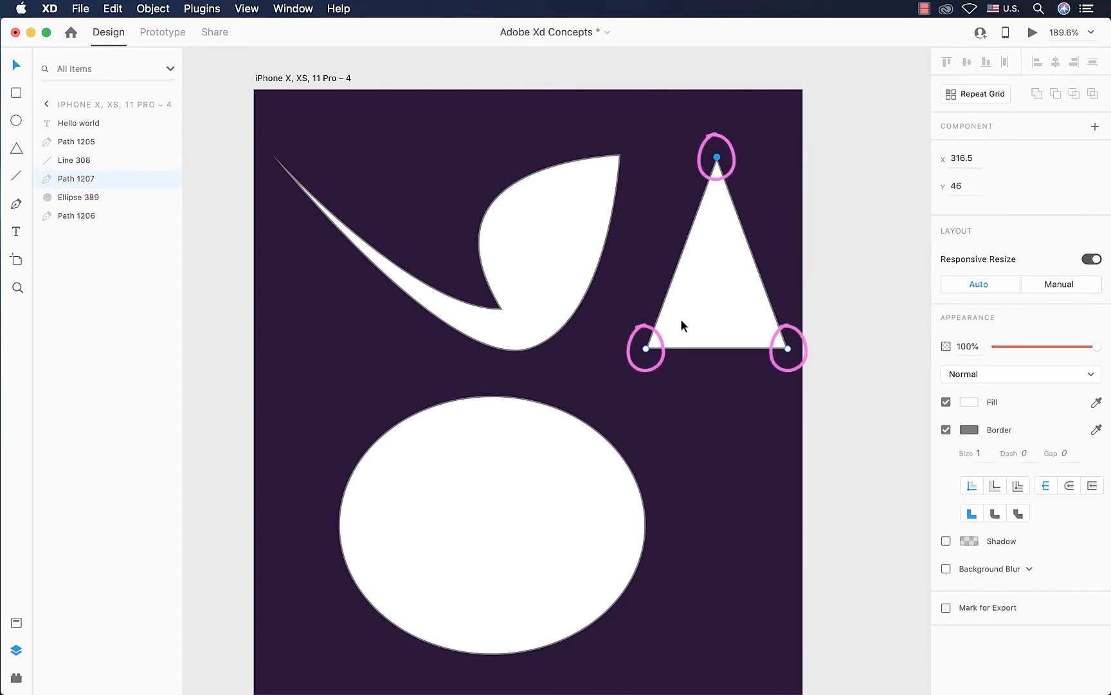
{"action": "left_click", "coordinate": [646, 349], "text": "shift"}
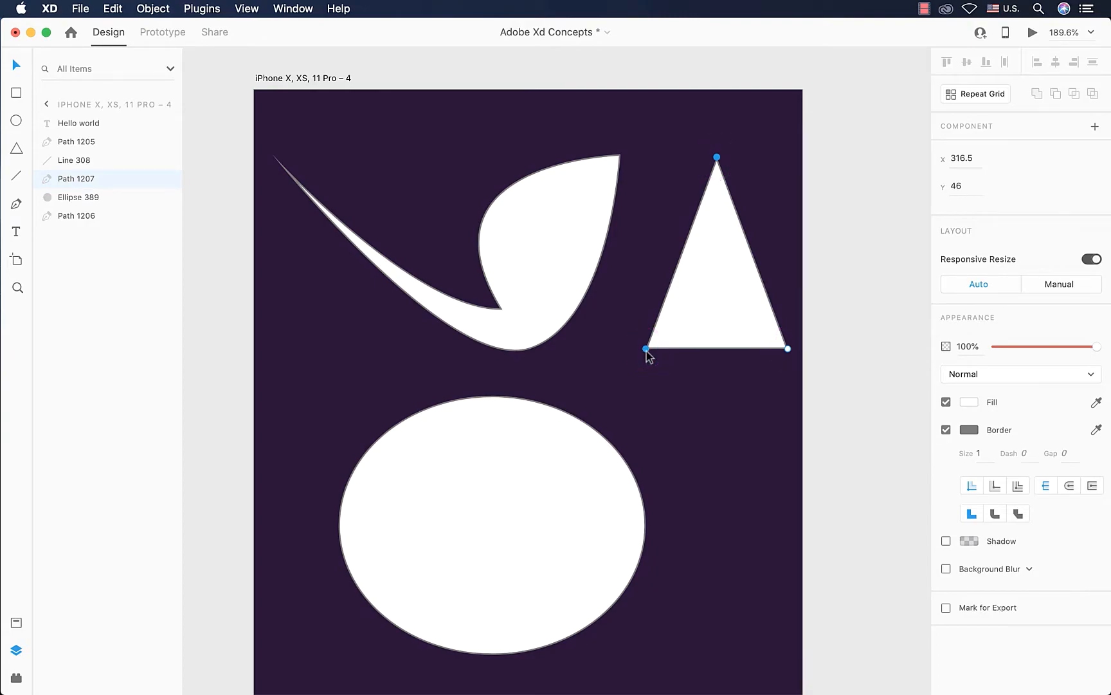
{"action": "left_click_drag", "start_coordinate": [646, 348], "coordinate": [783, 175]}
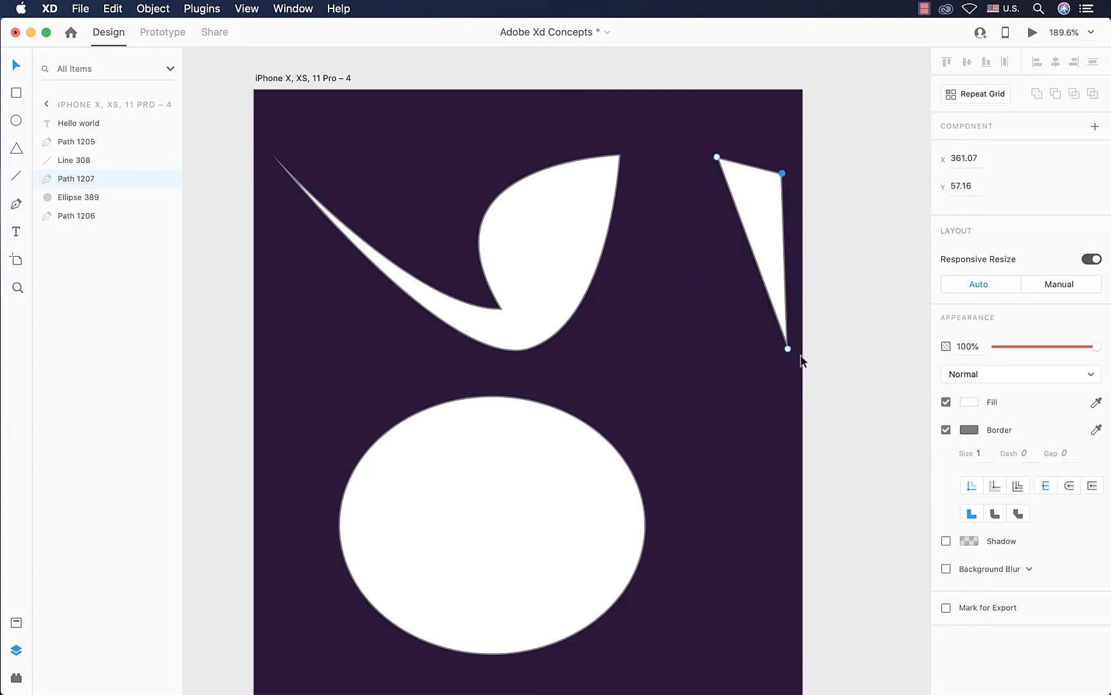
{"action": "left_click_drag", "start_coordinate": [789, 348], "coordinate": [624, 370]}
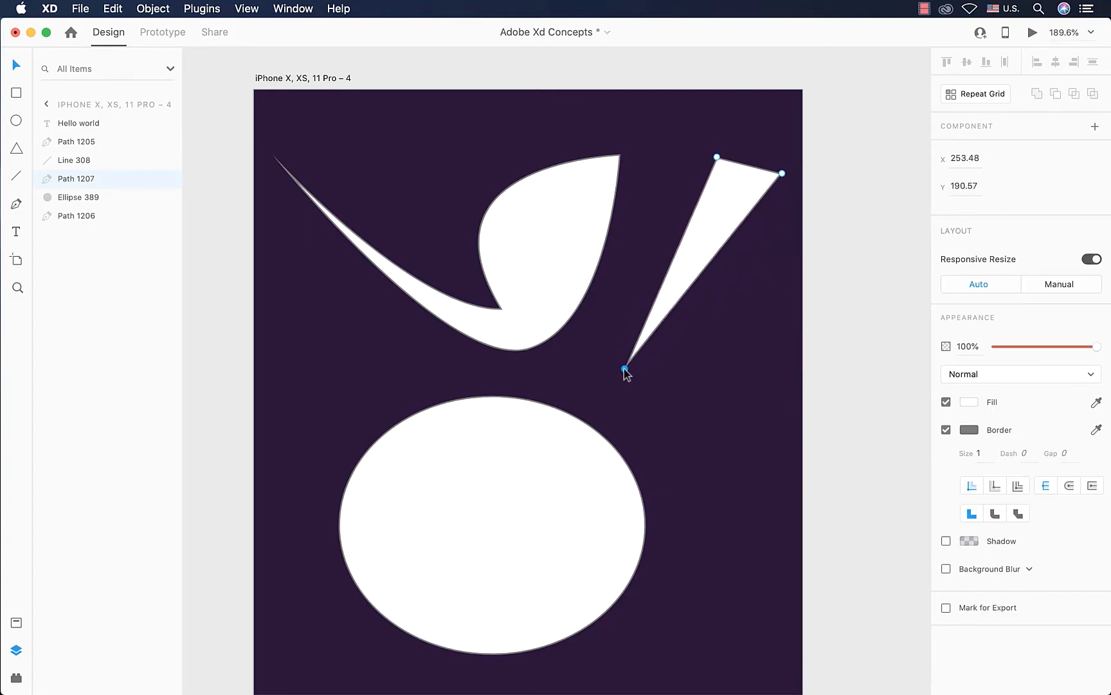
{"action": "left_click_drag", "start_coordinate": [717, 156], "coordinate": [756, 381]}
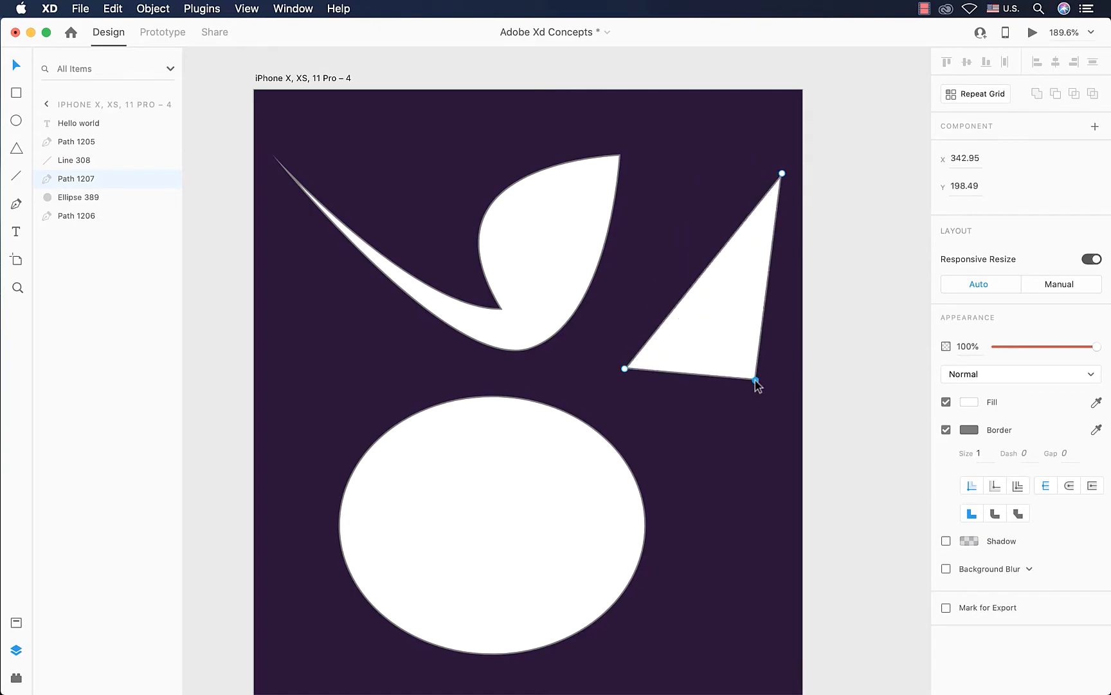
Step: Add an anchor on the triangle's long edge, pull it up and outward, and delete the upper-right anchor
{"action": "left_click", "coordinate": [700, 276]}
{"action": "left_click_drag", "start_coordinate": [687, 291], "coordinate": [677, 139]}
{"action": "left_click", "coordinate": [782, 173]}
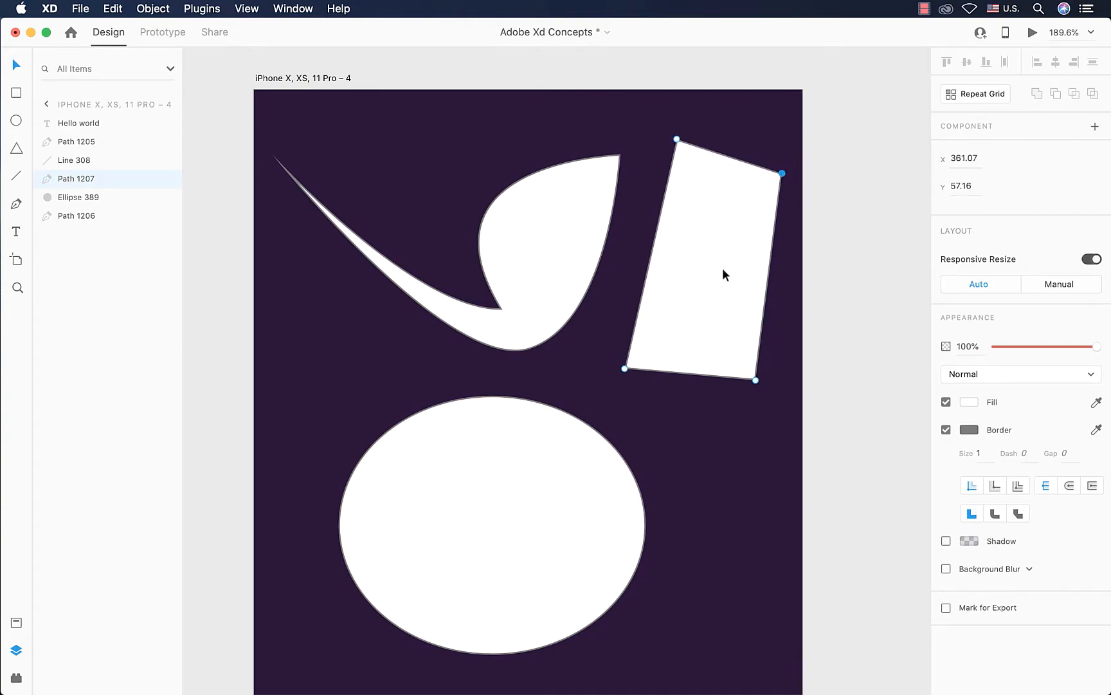
{"action": "key", "text": "Delete"}
{"action": "left_click", "coordinate": [724, 281]}
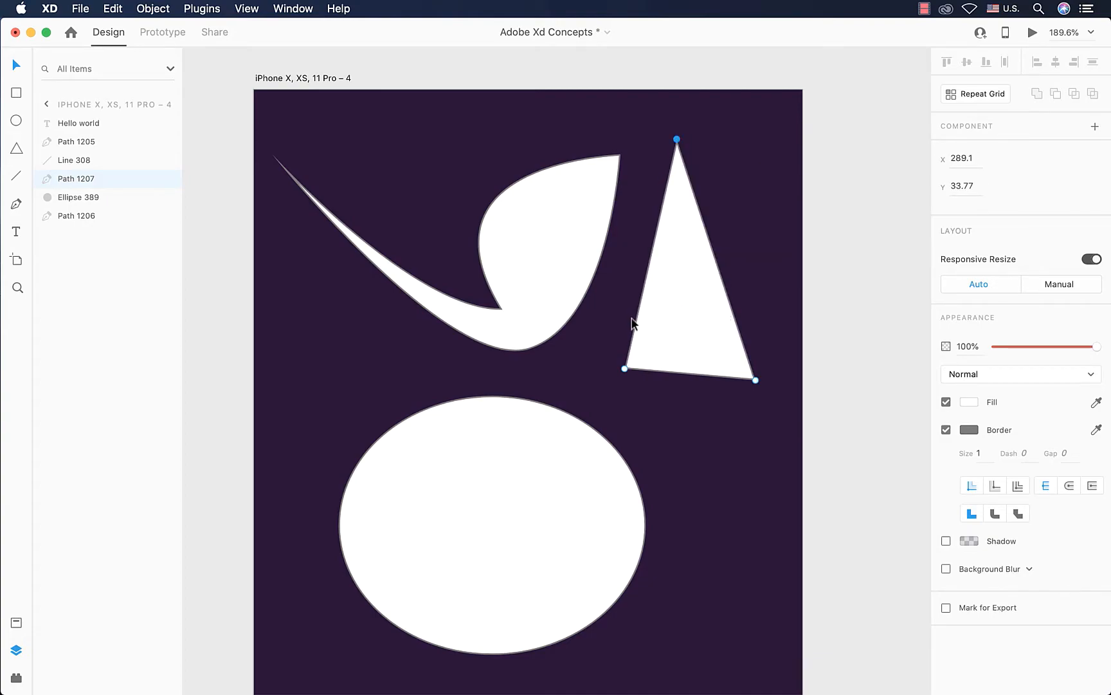
Step: Convert the triangle's three anchors to curves and reshape its lower part into an arched base with an extended right leg
{"action": "double_click", "coordinate": [677, 140]}
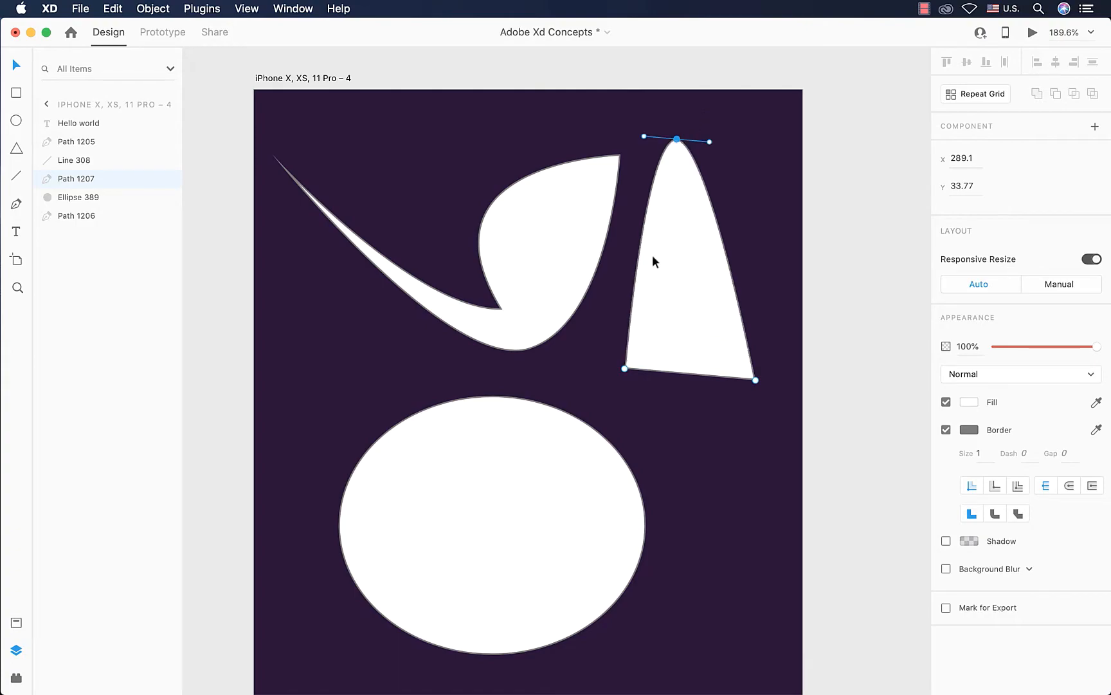
{"action": "double_click", "coordinate": [625, 369]}
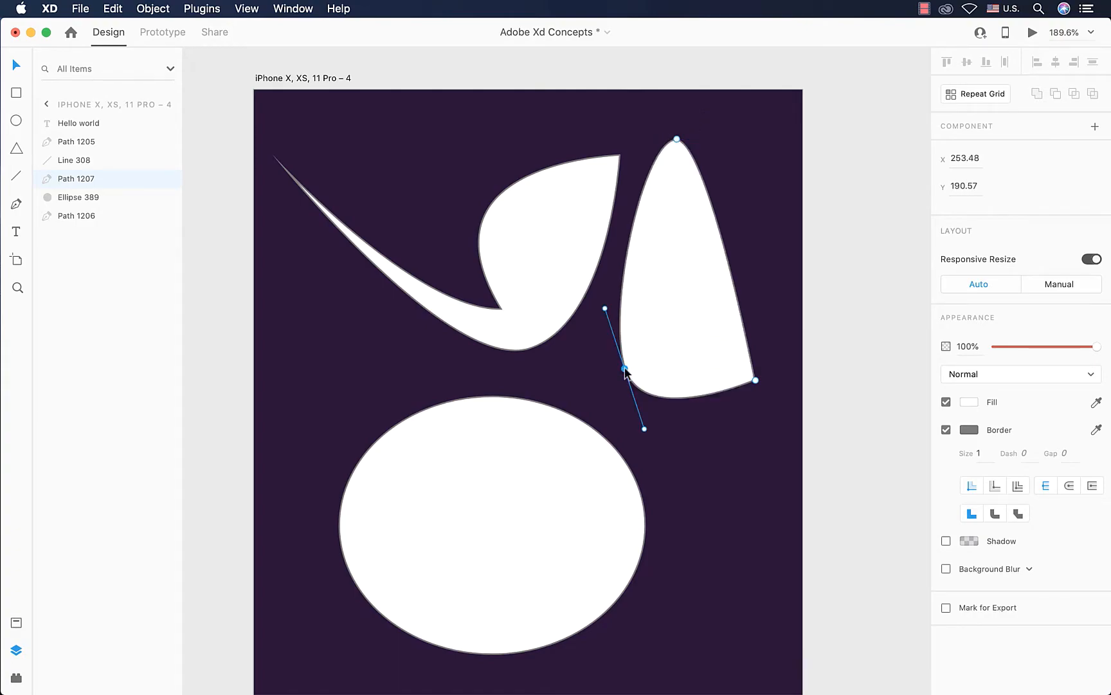
{"action": "double_click", "coordinate": [755, 380]}
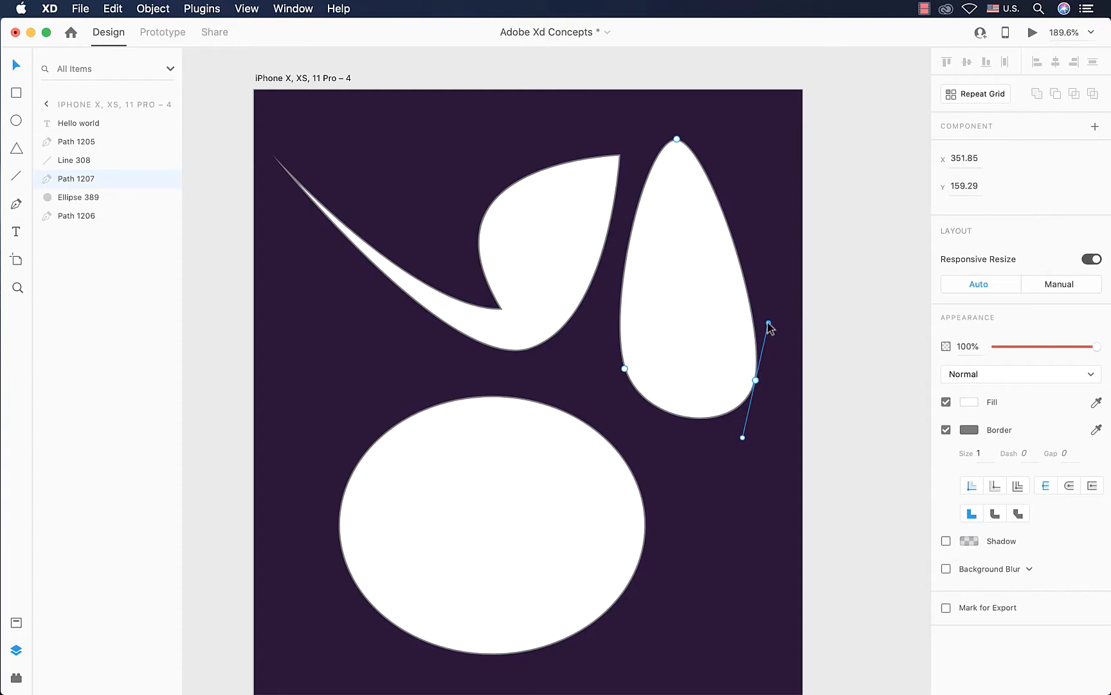
{"action": "left_click_drag", "start_coordinate": [771, 323], "coordinate": [807, 397]}
{"action": "left_click_drag", "start_coordinate": [705, 363], "coordinate": [853, 505]}
{"action": "left_click", "coordinate": [777, 495]}
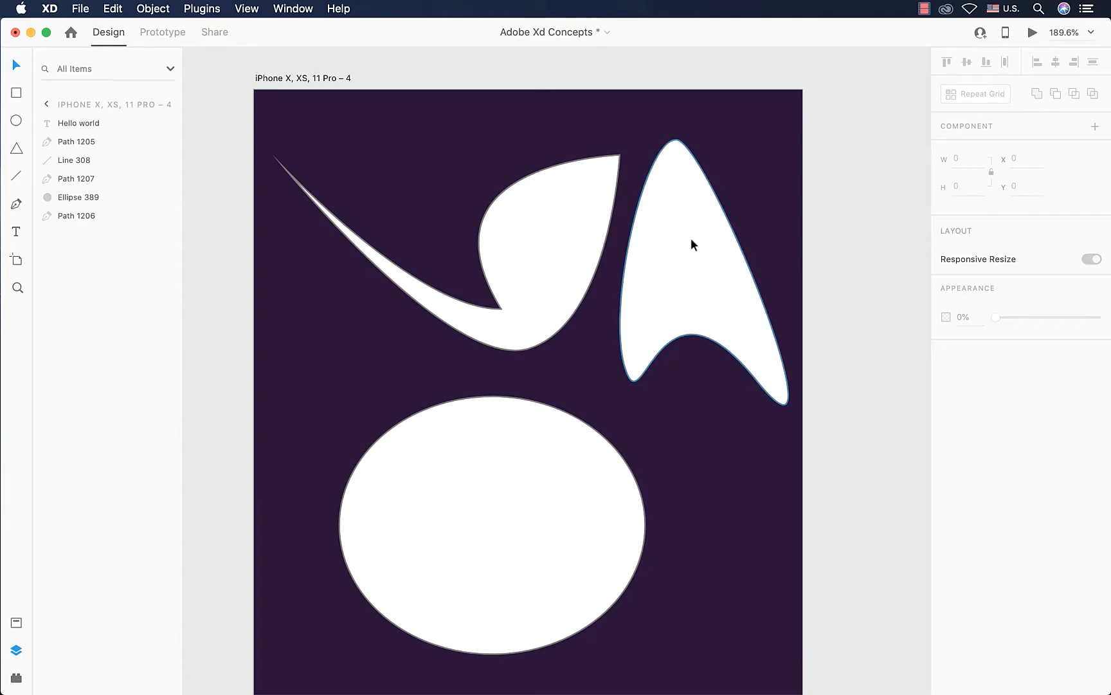
Step: Edit the ellipse's path, moving its top anchor down and its side anchors up and outward to form a curved V shape
{"action": "scroll", "coordinate": [712, 522], "scroll_direction": "down", "scroll_amount": 2}
{"action": "scroll", "coordinate": [711, 522], "scroll_direction": "left", "scroll_amount": 2}
{"action": "left_click", "coordinate": [547, 517]}
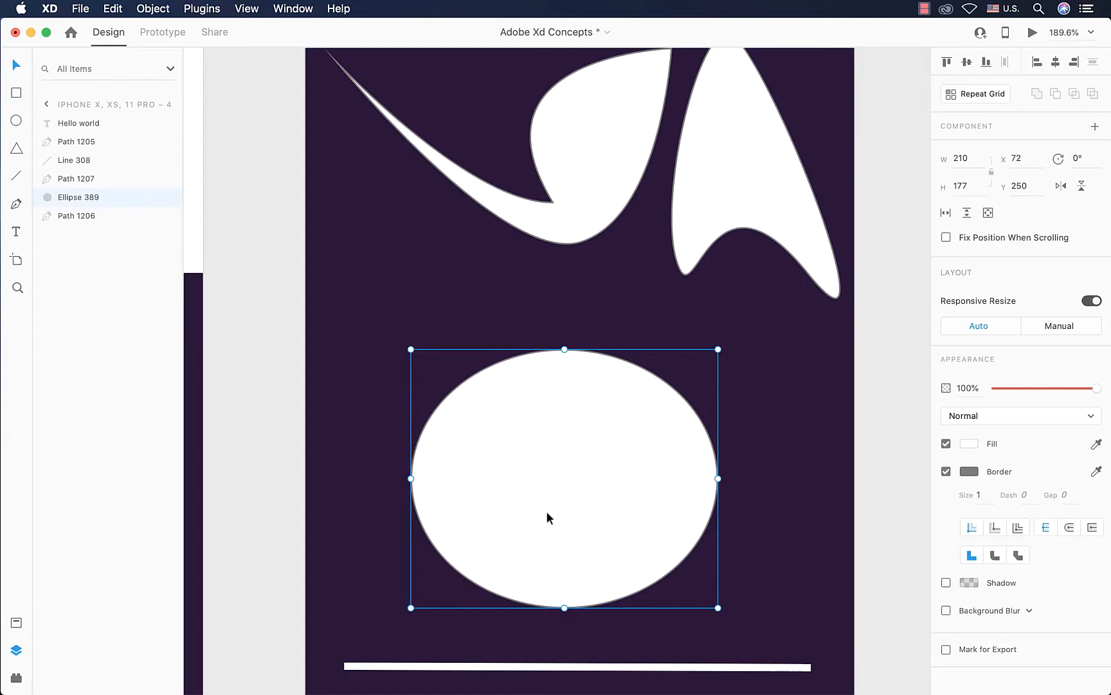
{"action": "double_click", "coordinate": [585, 498]}
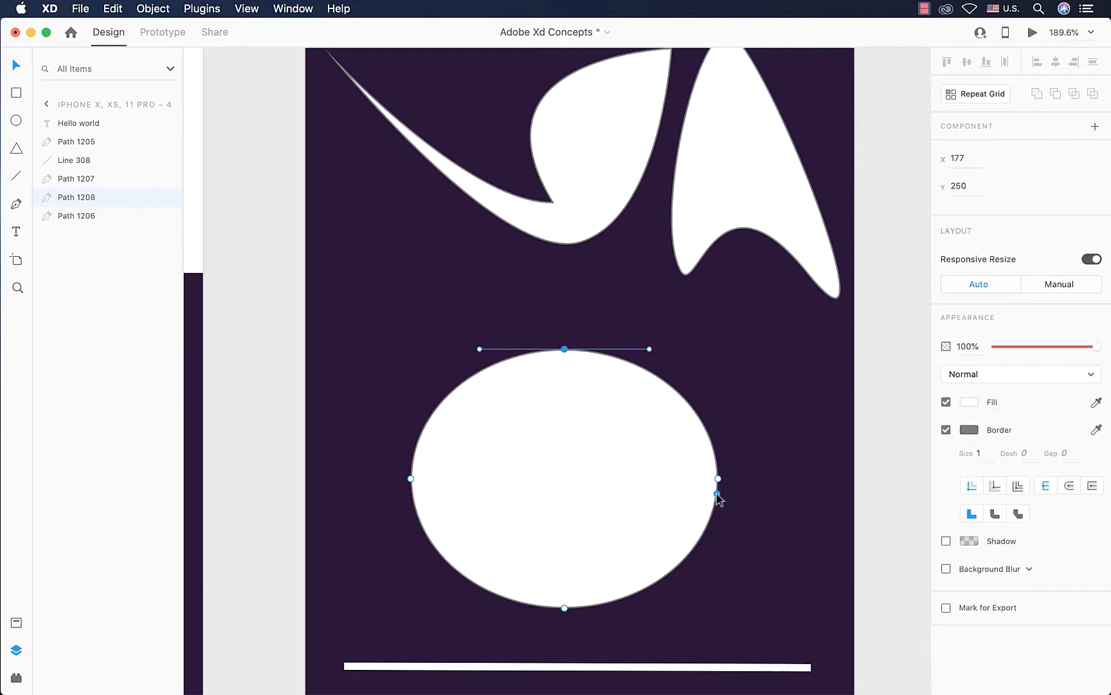
{"action": "left_click_drag", "start_coordinate": [564, 350], "coordinate": [564, 559]}
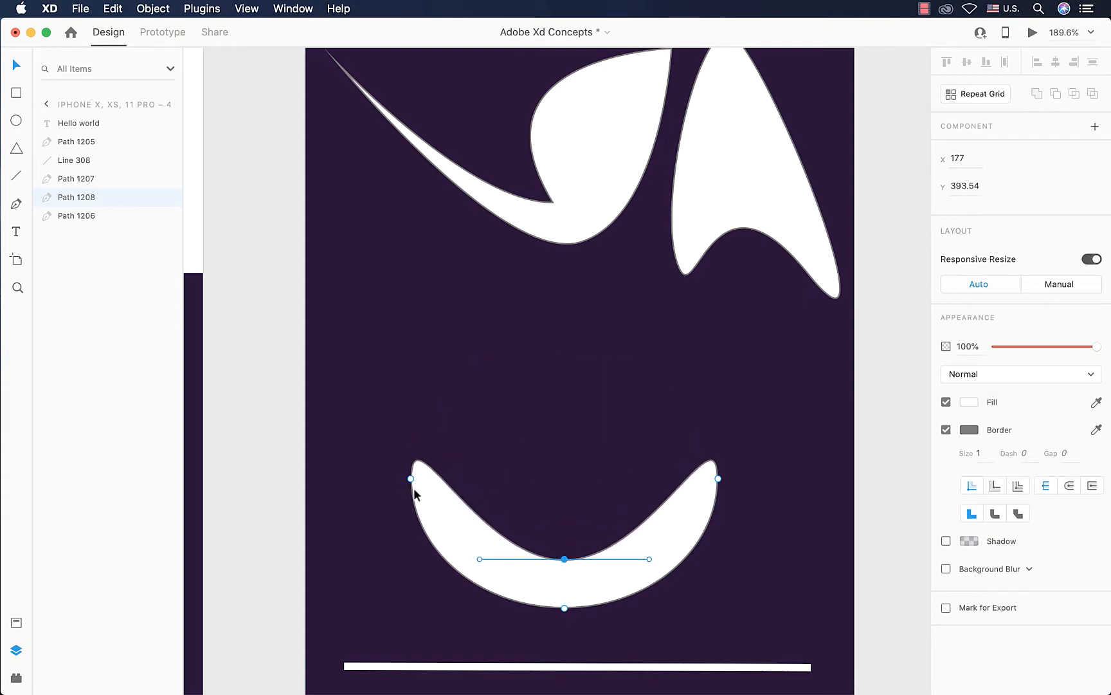
{"action": "left_click_drag", "start_coordinate": [410, 477], "coordinate": [374, 310]}
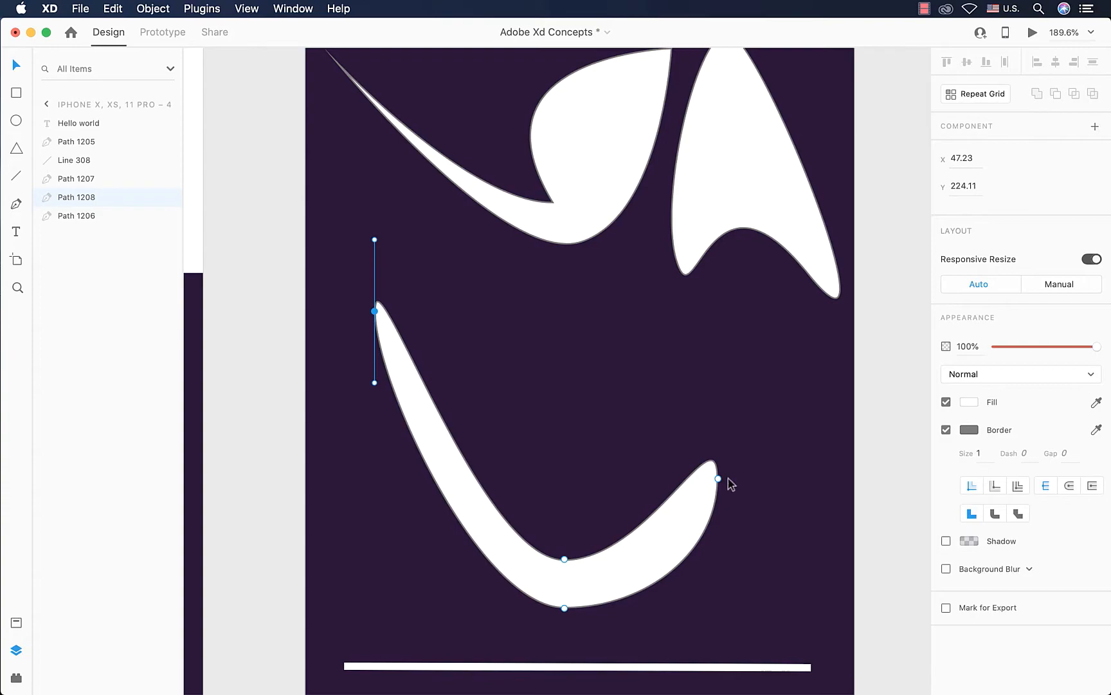
{"action": "left_click_drag", "start_coordinate": [718, 478], "coordinate": [765, 375]}
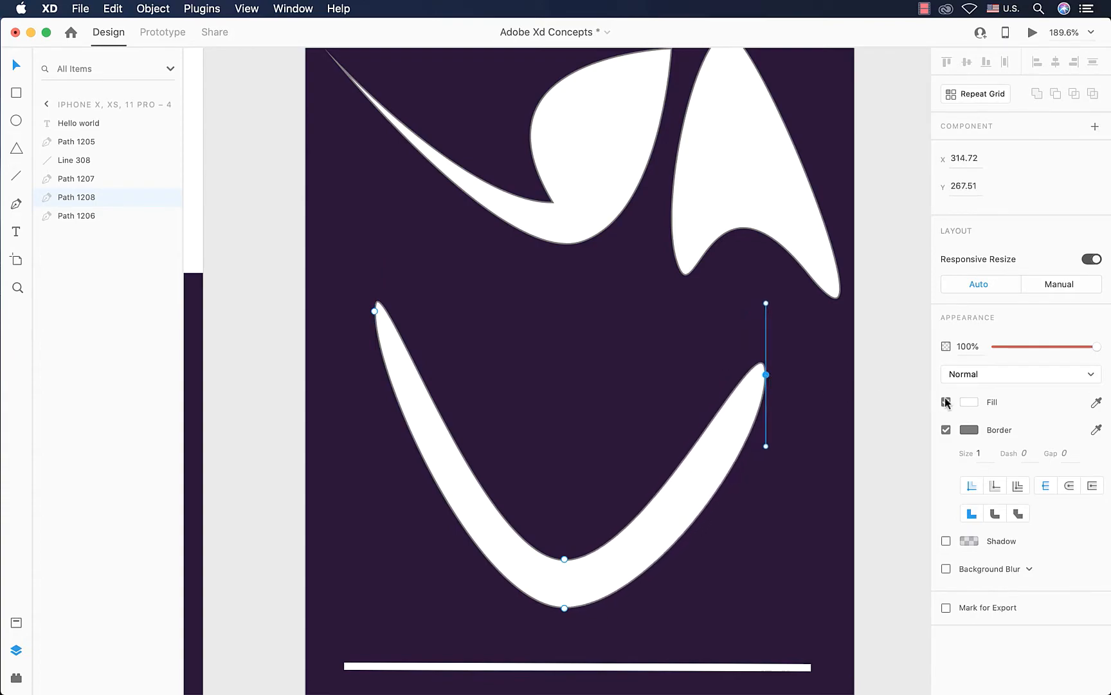
Step: Fill the curved V shape with solid red #FF0000
{"action": "left_click", "coordinate": [970, 405]}
{"action": "left_click_drag", "start_coordinate": [883, 404], "coordinate": [943, 289]}
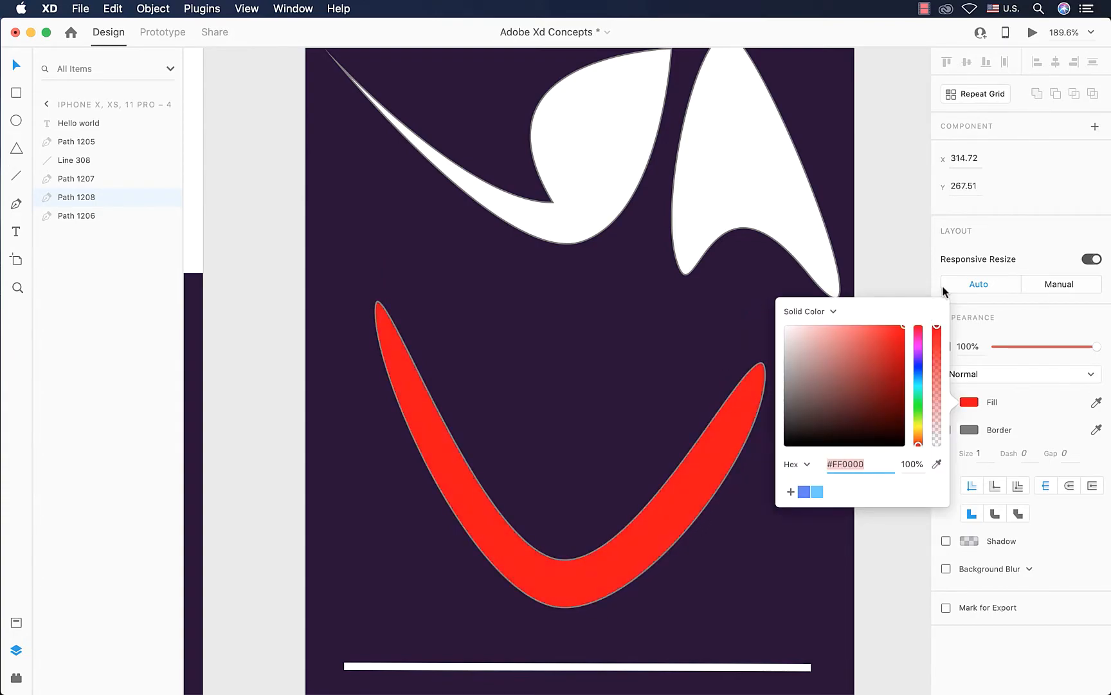
{"action": "left_click", "coordinate": [610, 451]}
Step: Edit the horizontal white line's path, adding three anchors to form a zigzag and converting the rightmost peak to a curve
{"action": "scroll", "coordinate": [608, 451], "scroll_direction": "down", "scroll_amount": 5}
{"action": "scroll", "coordinate": [570, 310], "scroll_direction": "down", "scroll_amount": 5}
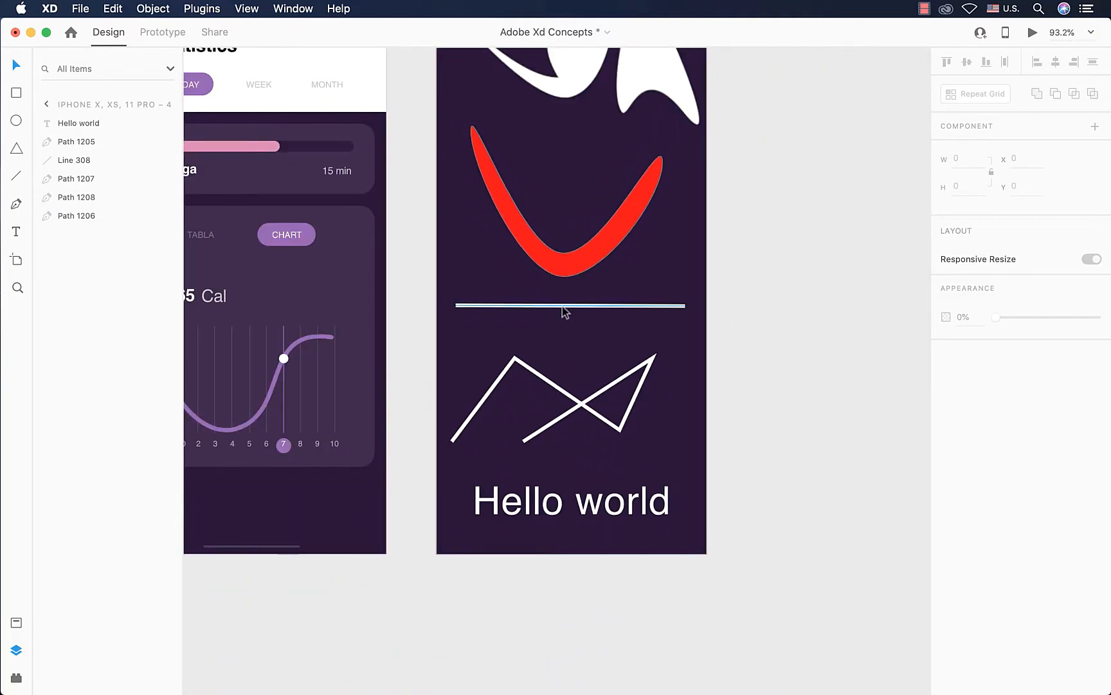
{"action": "left_click", "coordinate": [533, 306]}
{"action": "double_click", "coordinate": [530, 306]}
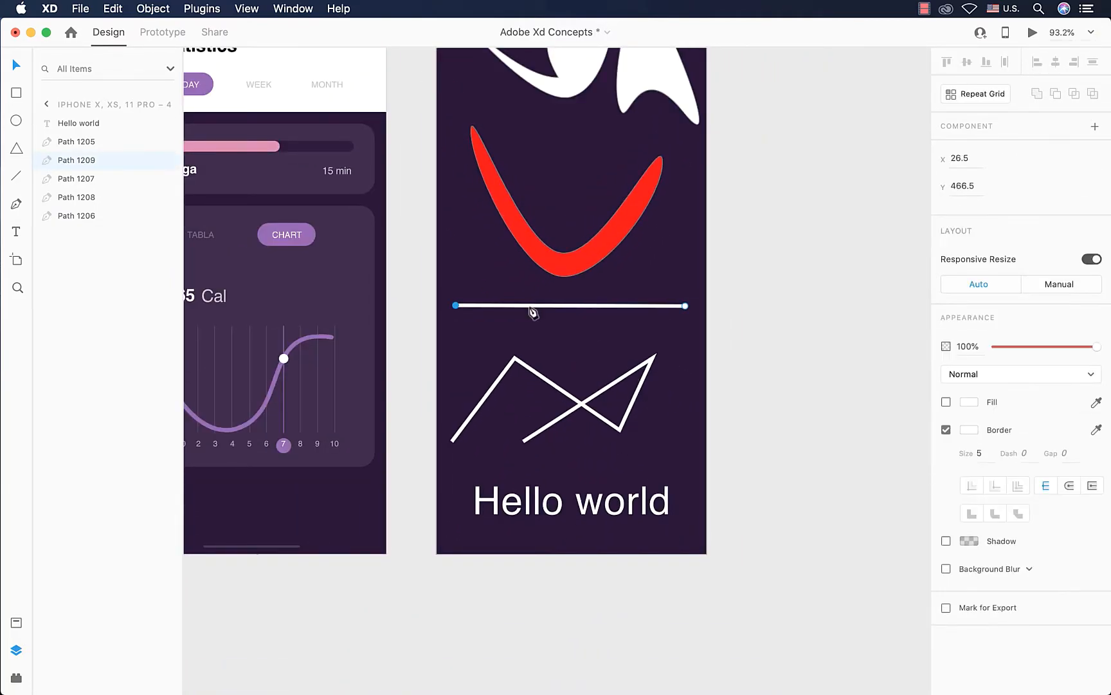
{"action": "left_click_drag", "start_coordinate": [509, 306], "coordinate": [505, 278]}
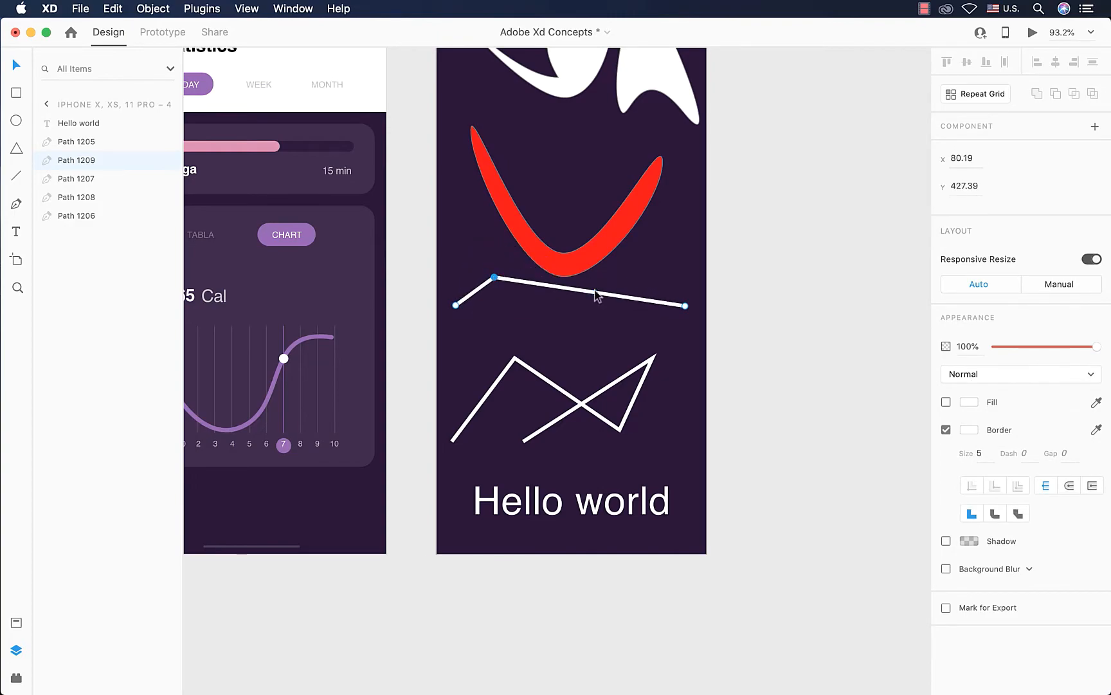
{"action": "left_click_drag", "start_coordinate": [595, 293], "coordinate": [668, 277]}
{"action": "left_click", "coordinate": [634, 319]}
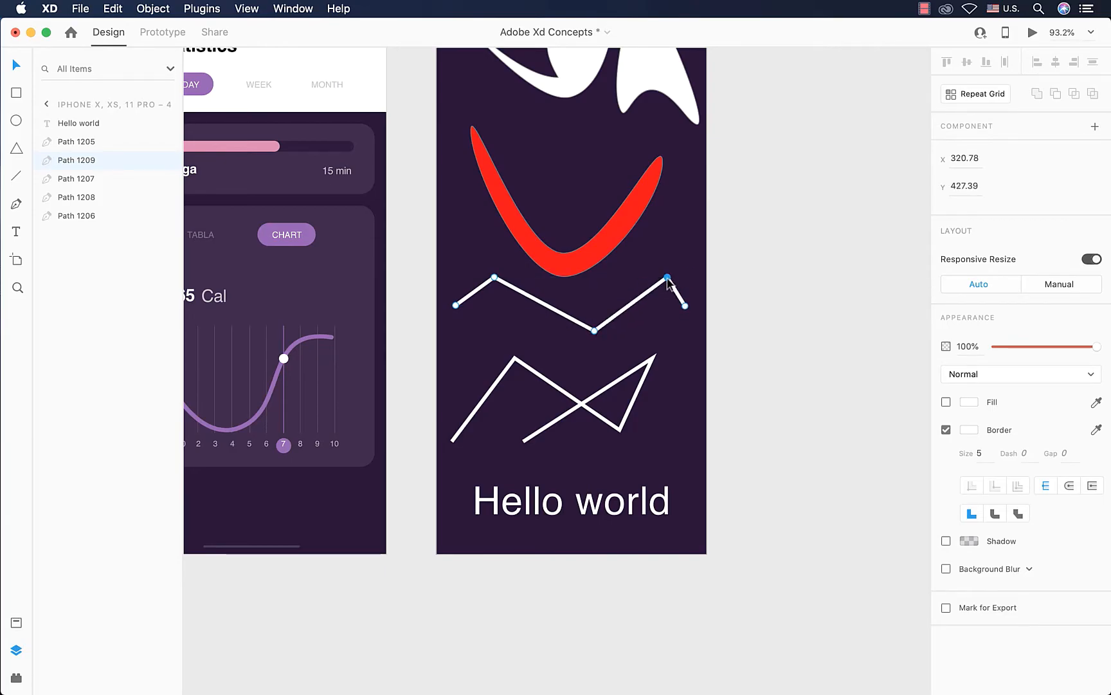
{"action": "double_click", "coordinate": [668, 278]}
Step: Reshape the open crossing path into a paper plane, moving one end anchor to its upper-left corner and the other near its right edge
{"action": "double_click", "coordinate": [581, 407]}
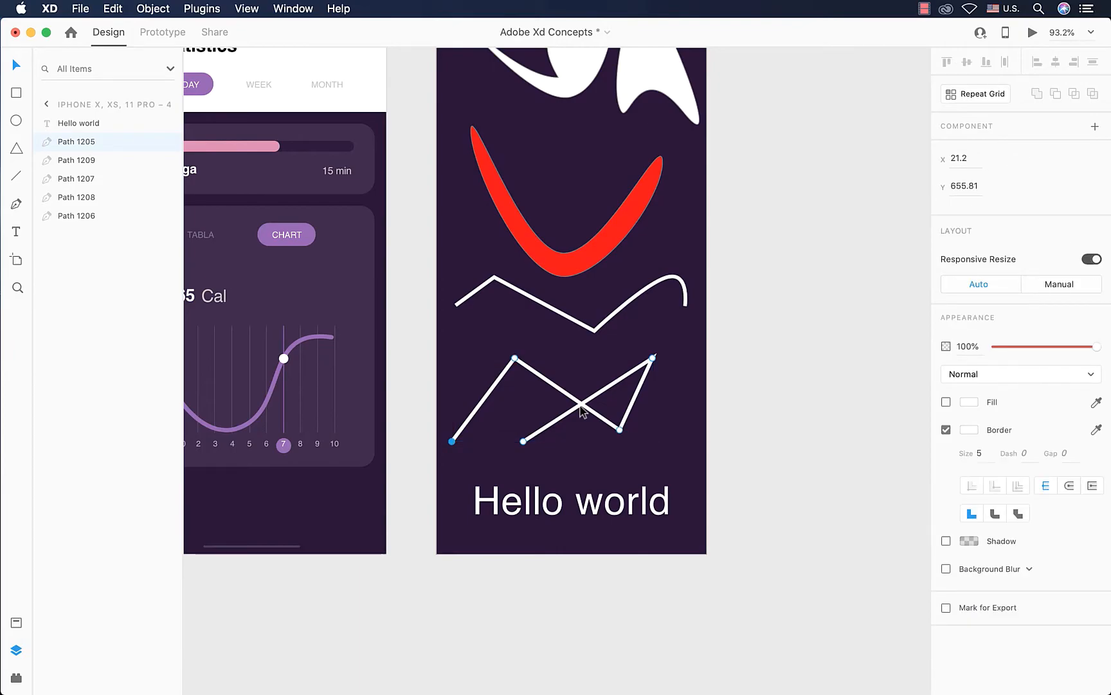
{"action": "left_click_drag", "start_coordinate": [524, 441], "coordinate": [515, 358]}
{"action": "left_click_drag", "start_coordinate": [452, 441], "coordinate": [634, 392]}
{"action": "left_click", "coordinate": [642, 403]}
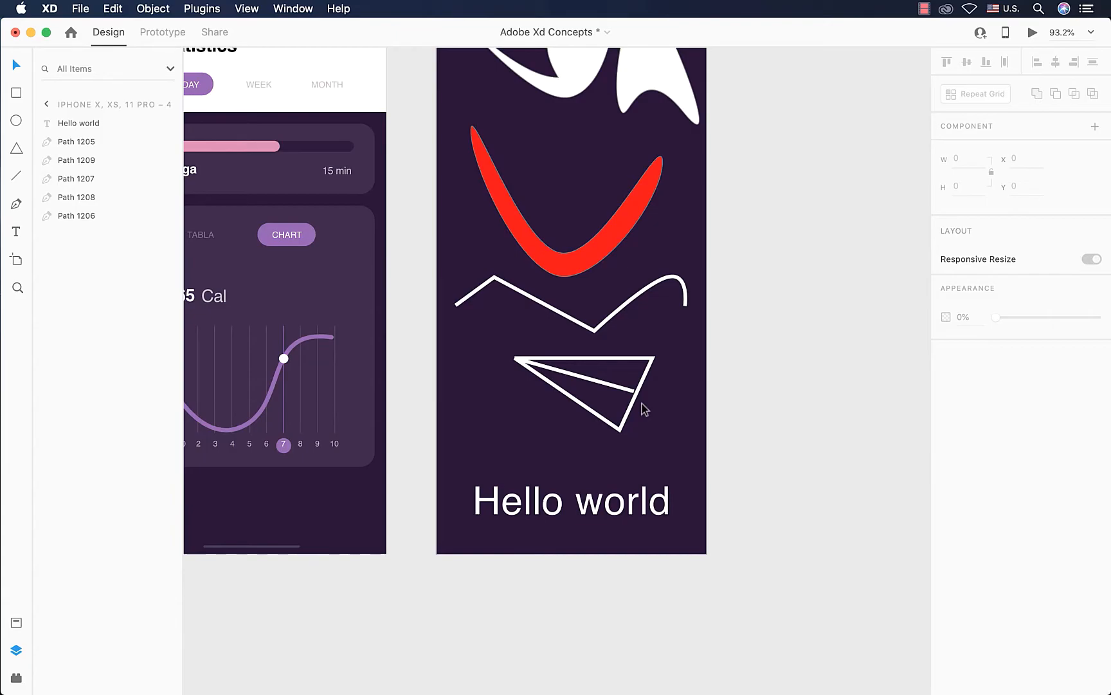
Step: Convert the "Hello world" text to a path
{"action": "left_click", "coordinate": [611, 503]}
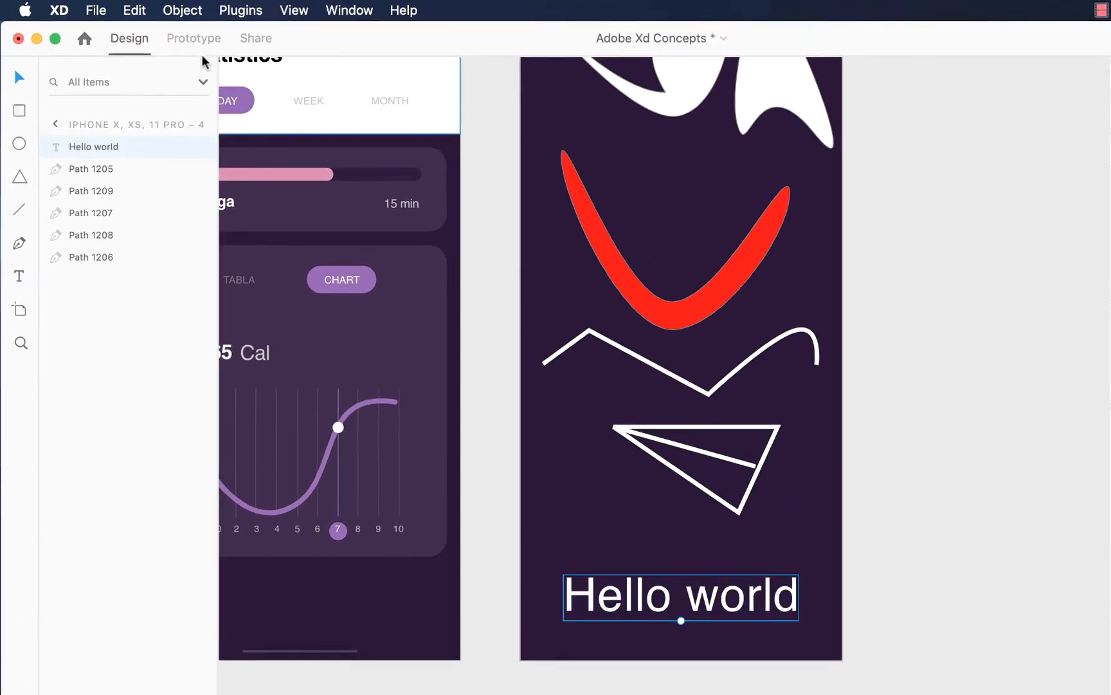
{"action": "left_click", "coordinate": [153, 8]}
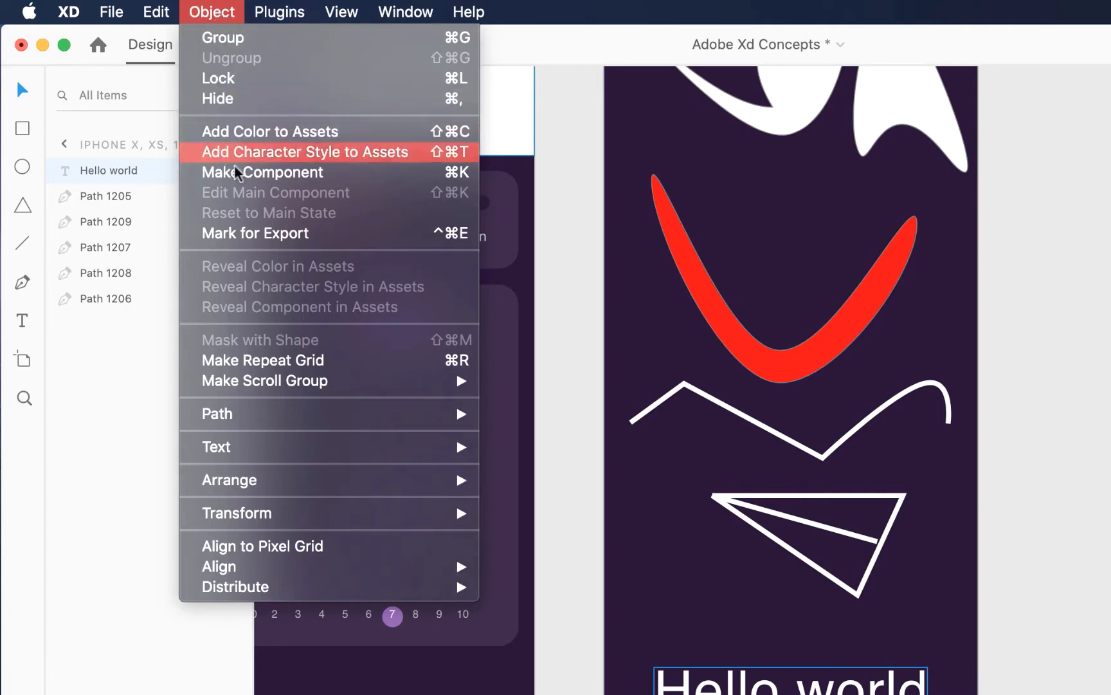
{"action": "mouse_move", "coordinate": [368, 415]}
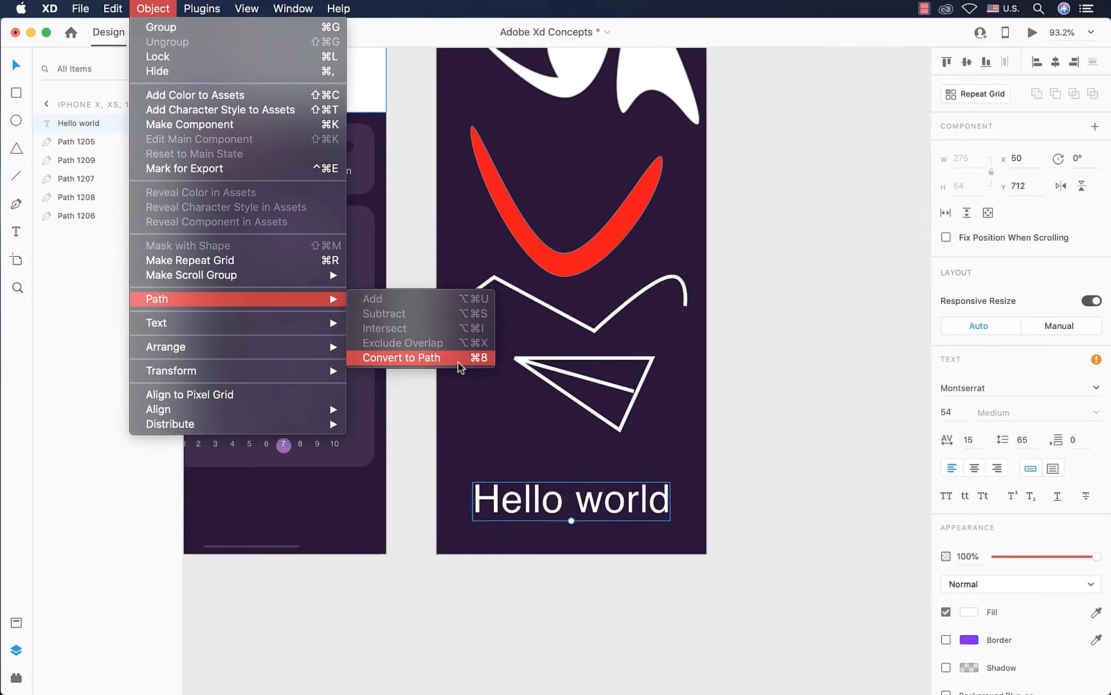
{"action": "left_click", "coordinate": [458, 358]}
{"action": "scroll", "coordinate": [644, 590], "scroll_direction": "up", "scroll_amount": 5}
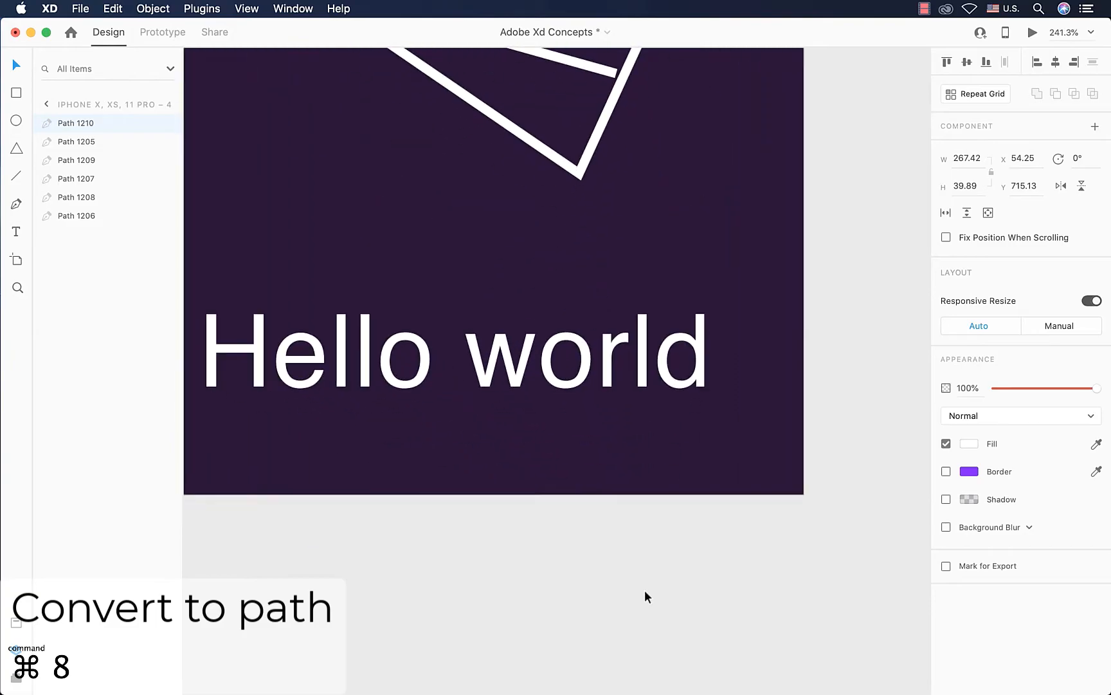
{"action": "scroll", "coordinate": [527, 532], "scroll_direction": "left", "scroll_amount": 2}
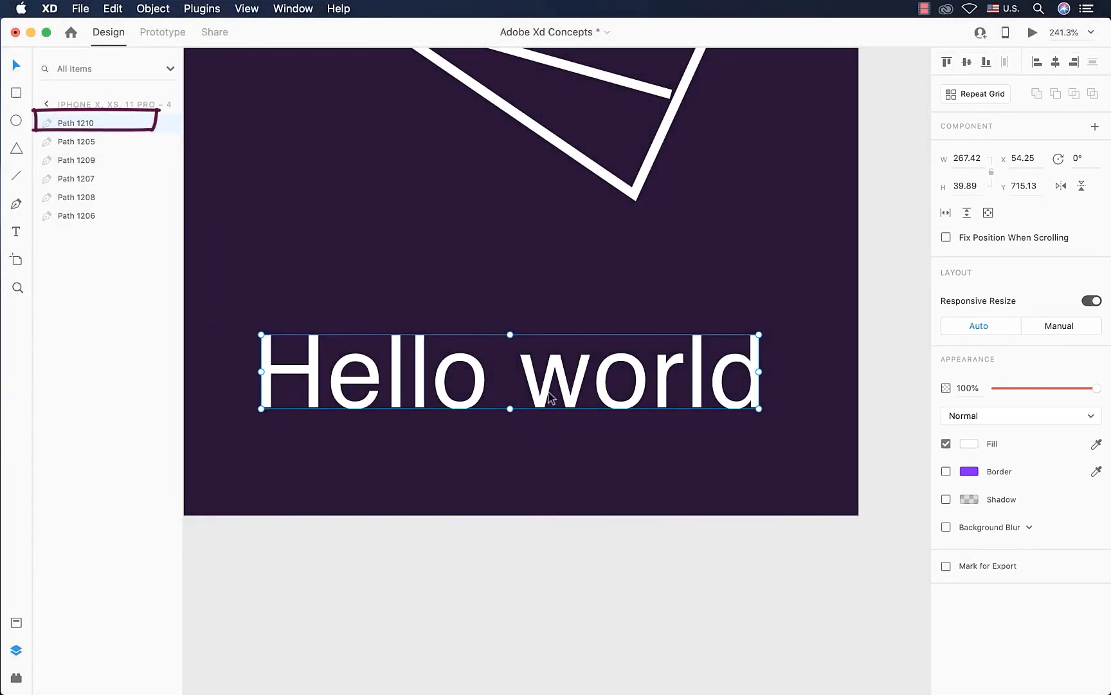
Step: Edit the "Hello world" path and pull the upper-left and upper-right anchors of the "o" in "Hello" upward into two tall spikes
{"action": "double_click", "coordinate": [554, 366]}
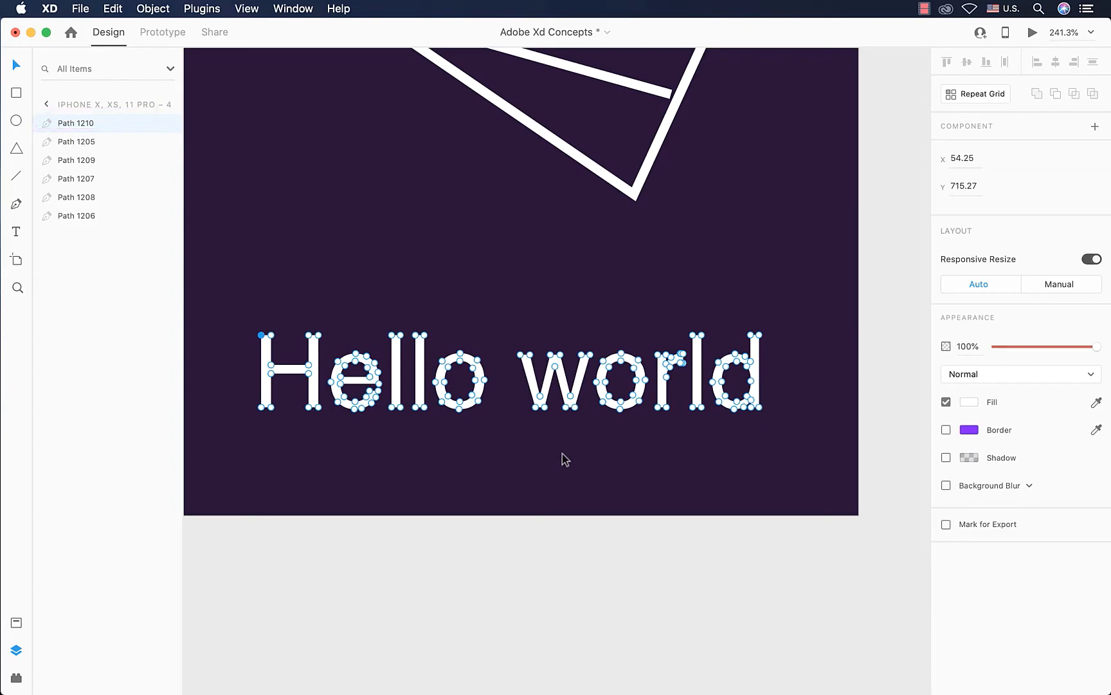
{"action": "scroll", "coordinate": [561, 459], "scroll_direction": "up", "scroll_amount": 3}
{"action": "scroll", "coordinate": [562, 459], "scroll_direction": "left", "scroll_amount": 2}
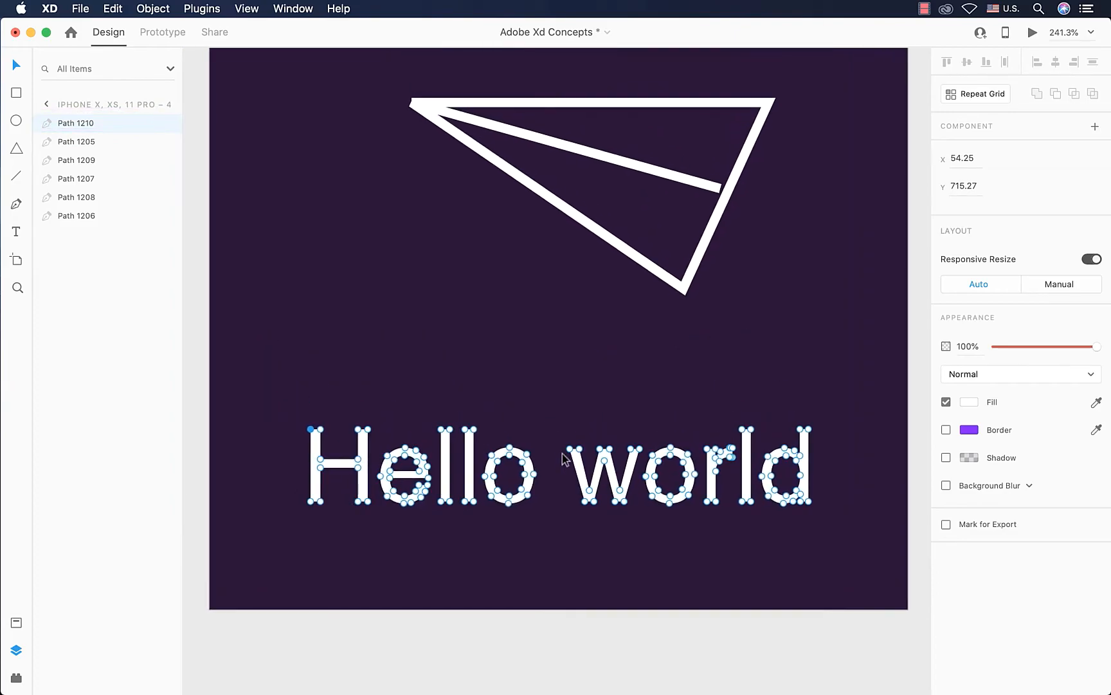
{"action": "left_click_drag", "start_coordinate": [492, 457], "coordinate": [475, 271]}
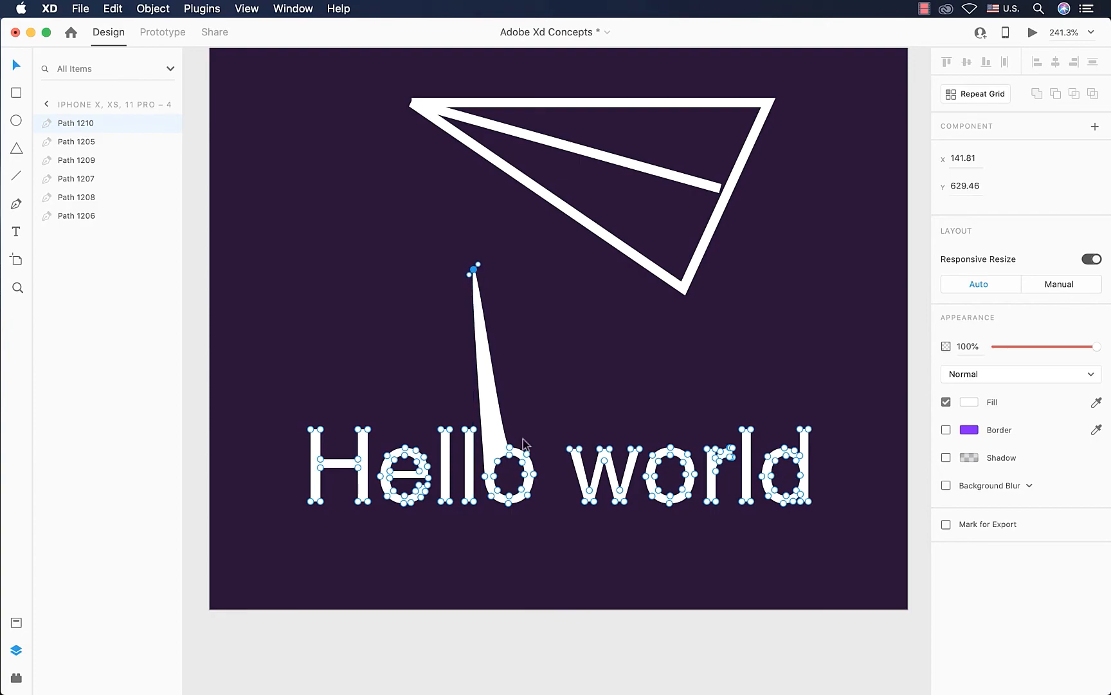
{"action": "left_click_drag", "start_coordinate": [528, 456], "coordinate": [549, 273]}
{"action": "left_click", "coordinate": [800, 355]}
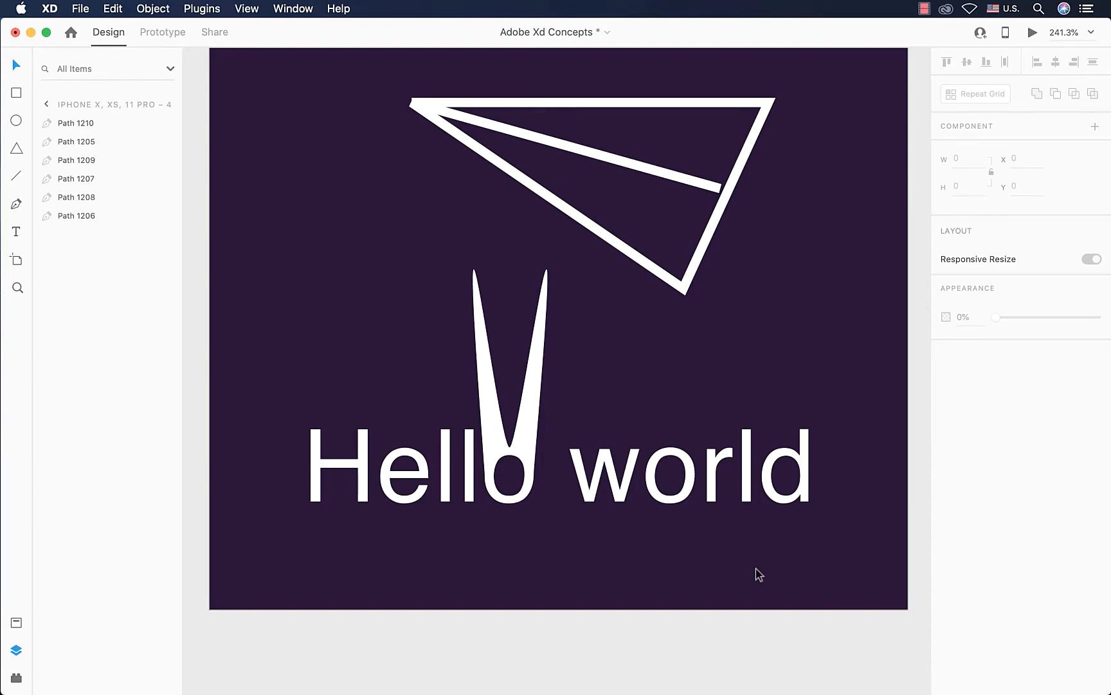
Step: Move the shapes artboard away from Statistics and place a new 375 × 812 iPhone artboard in the gap between them
{"action": "scroll", "coordinate": [755, 569], "scroll_direction": "down", "scroll_amount": 10}
{"action": "left_click_drag", "start_coordinate": [679, 245], "coordinate": [877, 240]}
{"action": "left_click", "coordinate": [16, 259]}
{"action": "left_click", "coordinate": [697, 373]}
{"action": "key", "text": "v"}
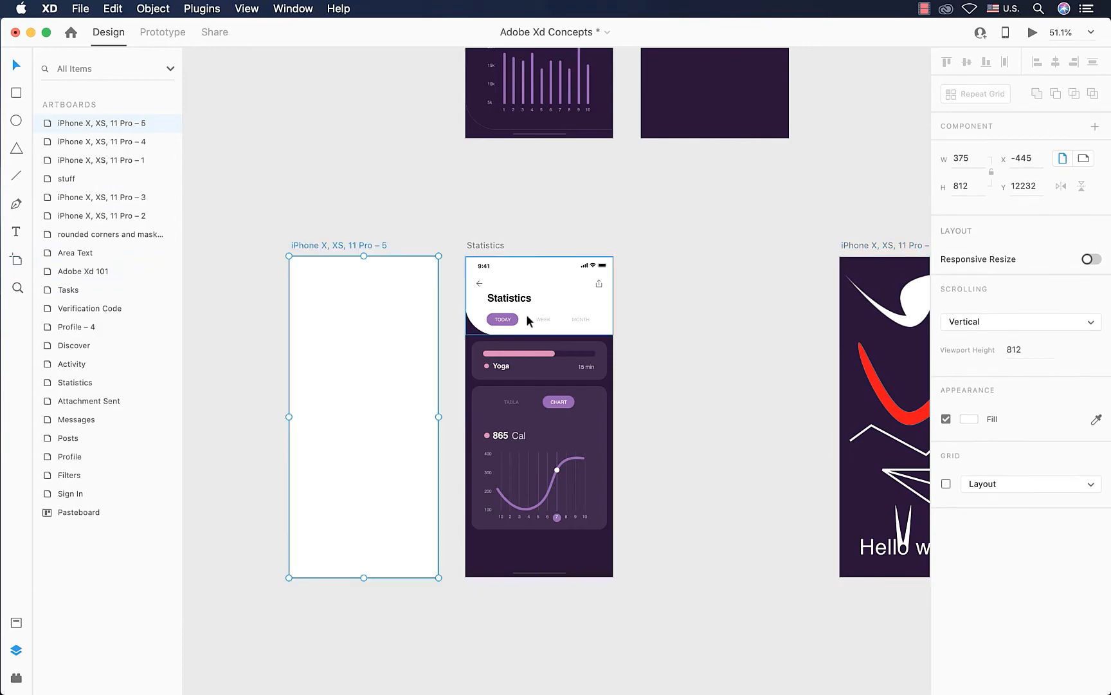
{"action": "left_click_drag", "start_coordinate": [349, 245], "coordinate": [700, 243]}
Step: Rename the new artboard Graph and fill it with the dark purple sampled from the Statistics screen's background
{"action": "double_click", "coordinate": [700, 243]}
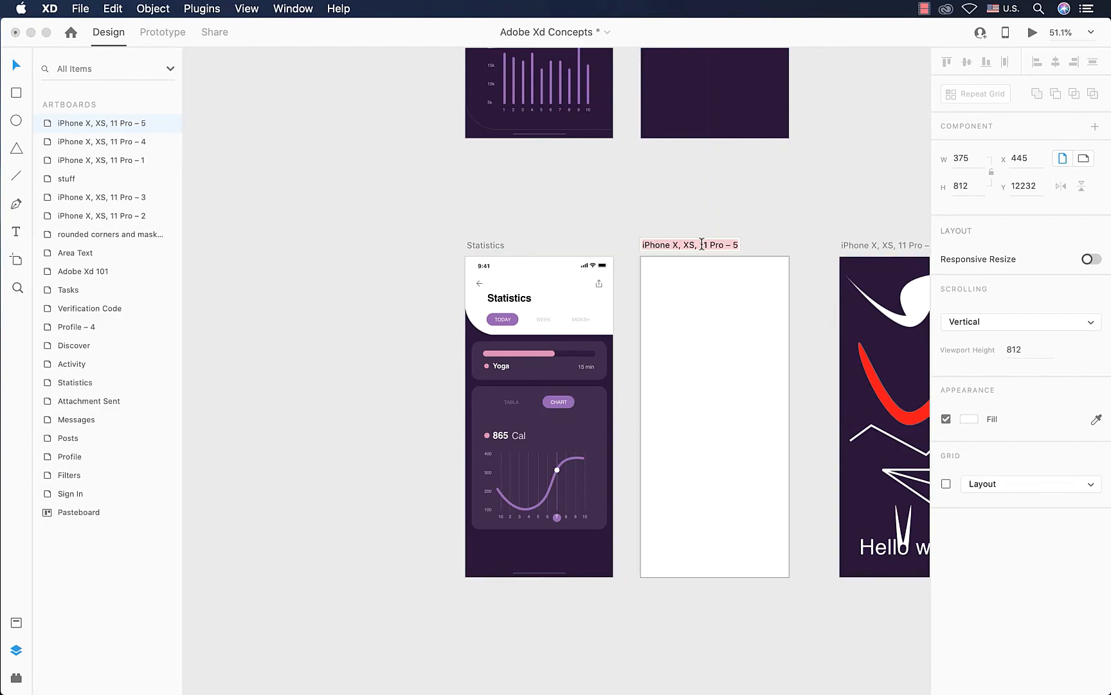
{"action": "type", "text": "Graph"}
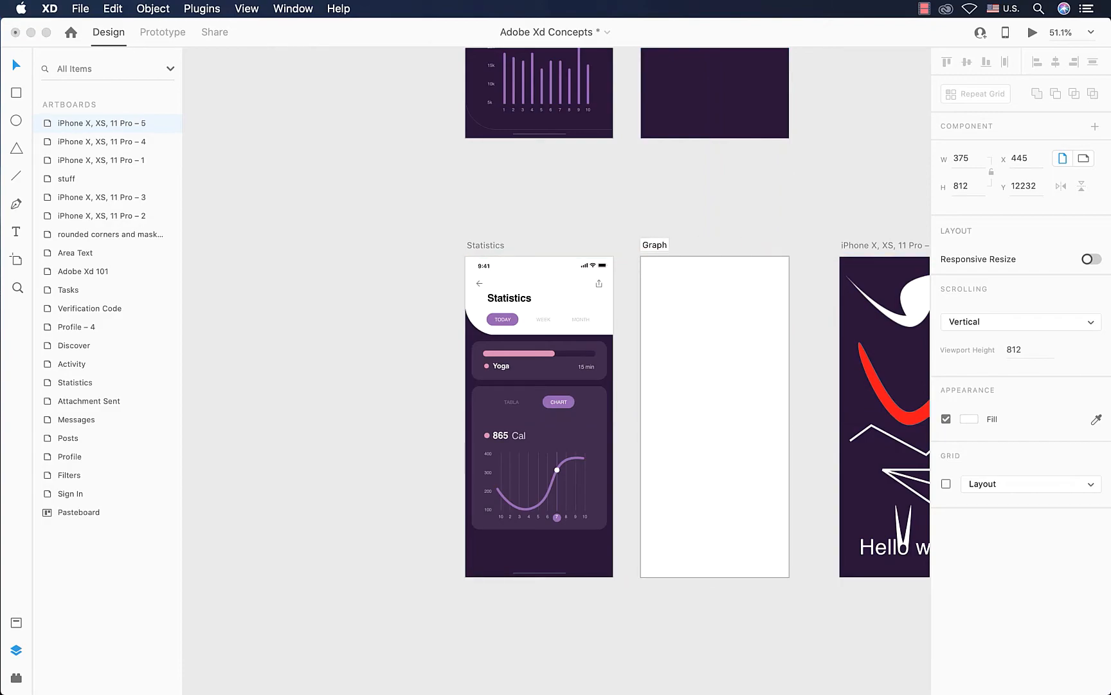
{"action": "key", "text": "Return"}
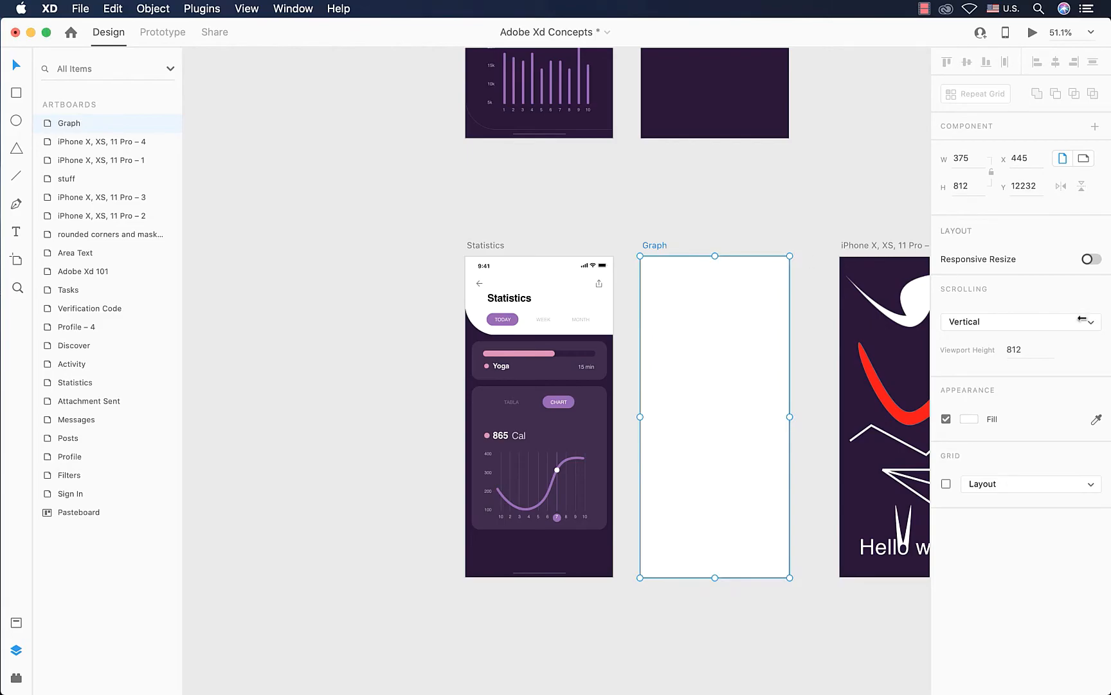
{"action": "left_click", "coordinate": [1096, 418]}
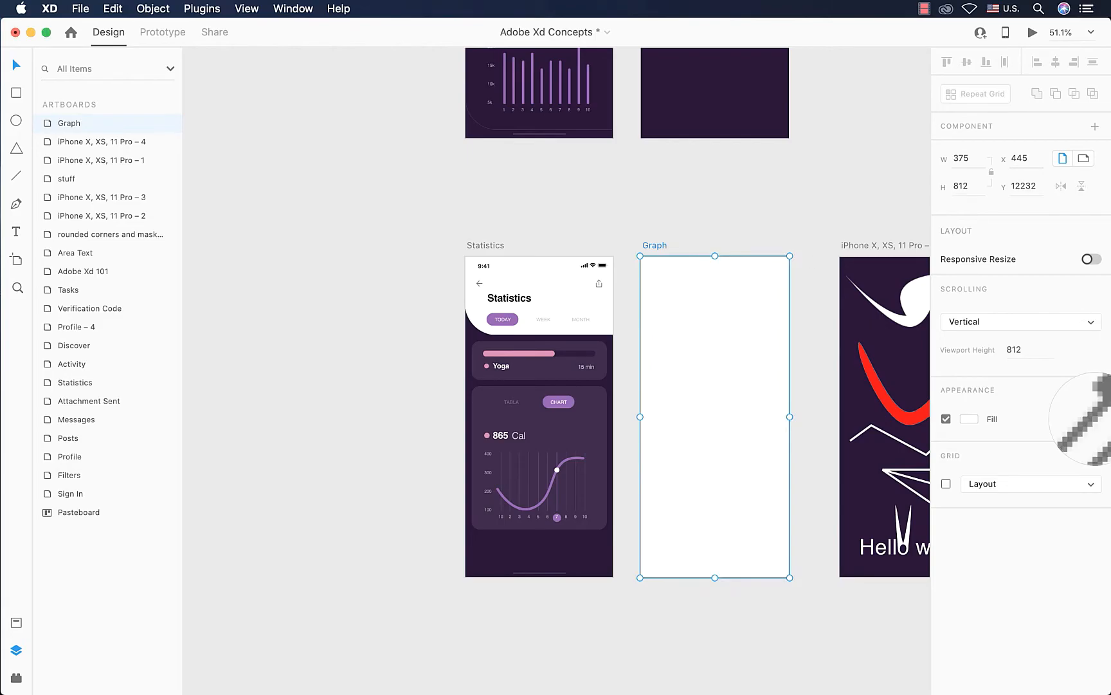
{"action": "left_click", "coordinate": [517, 569]}
Step: Draw a horizontal line about 303 px wide across the Graph artboard with a size 5 border in the first saved blue swatch
{"action": "scroll", "coordinate": [516, 570], "scroll_direction": "right", "scroll_amount": 3}
{"action": "scroll", "coordinate": [531, 459], "scroll_direction": "up", "scroll_amount": 3}
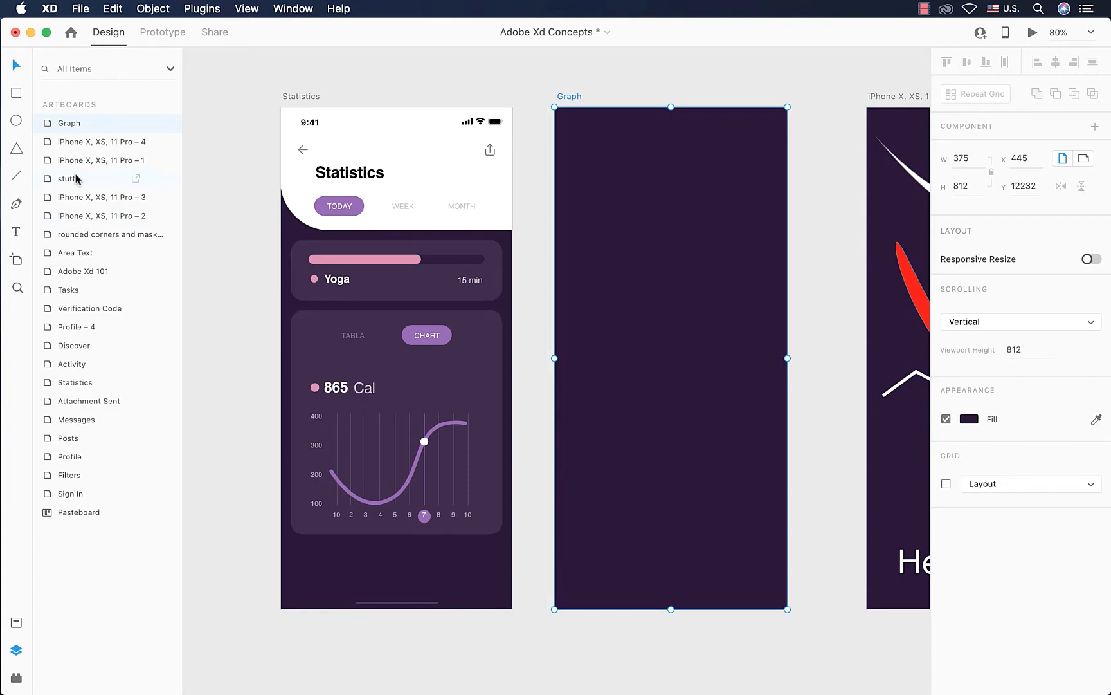
{"action": "left_click", "coordinate": [16, 180]}
{"action": "left_click_drag", "start_coordinate": [573, 288], "coordinate": [759, 288]}
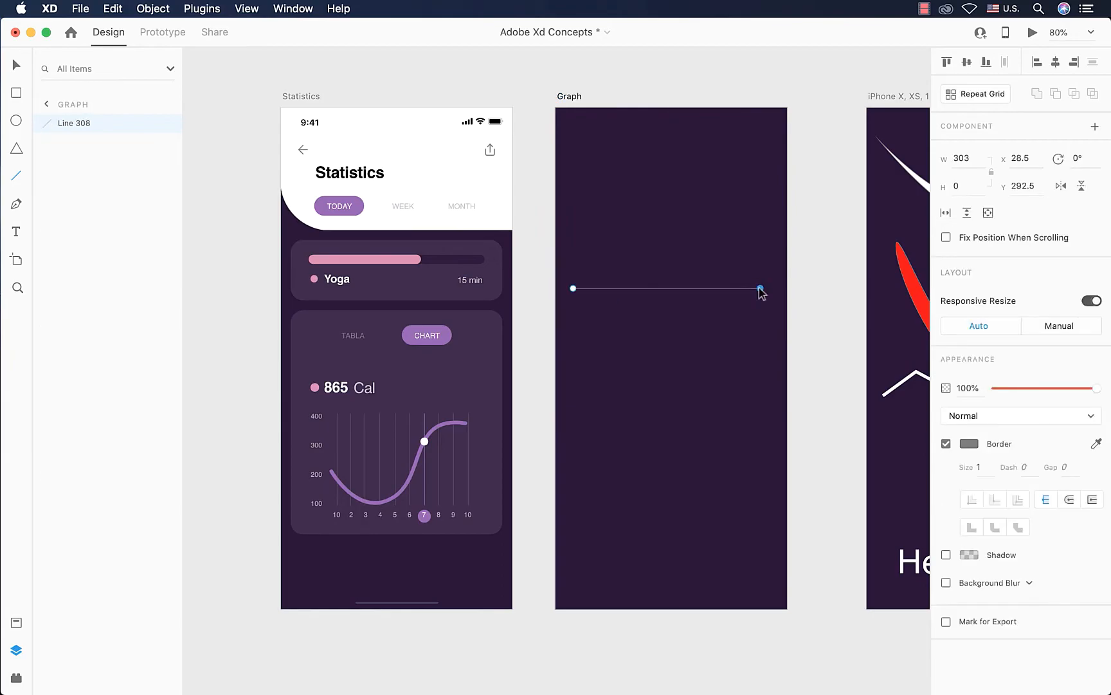
{"action": "left_click", "coordinate": [979, 467]}
{"action": "type", "text": "25"}
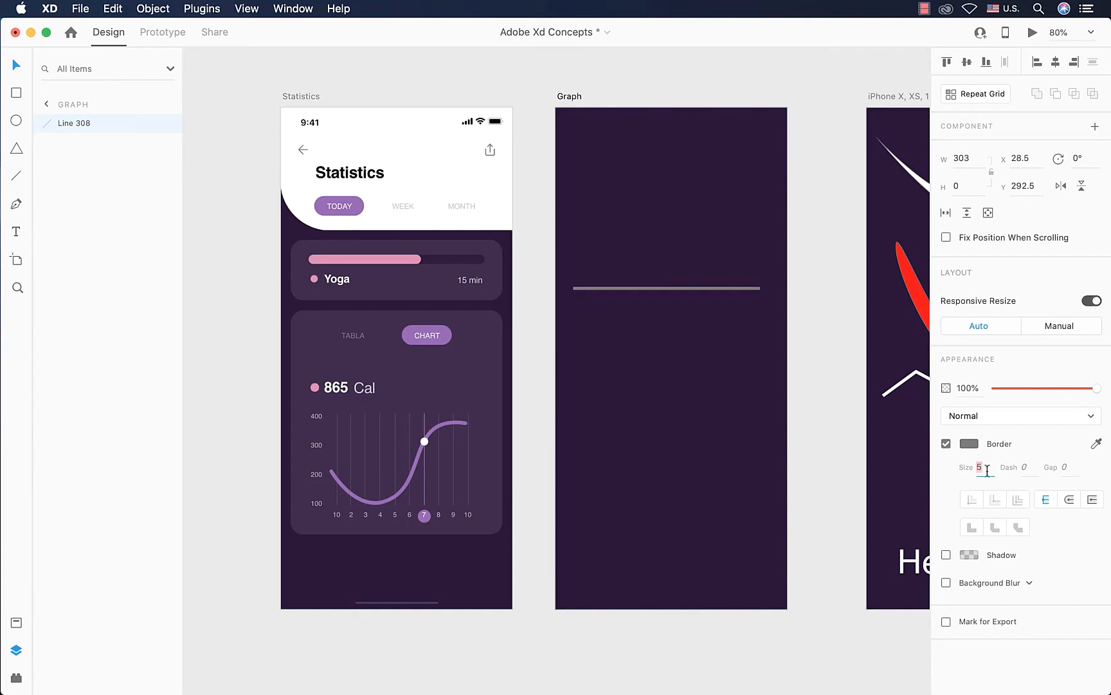
{"action": "left_click", "coordinate": [972, 444]}
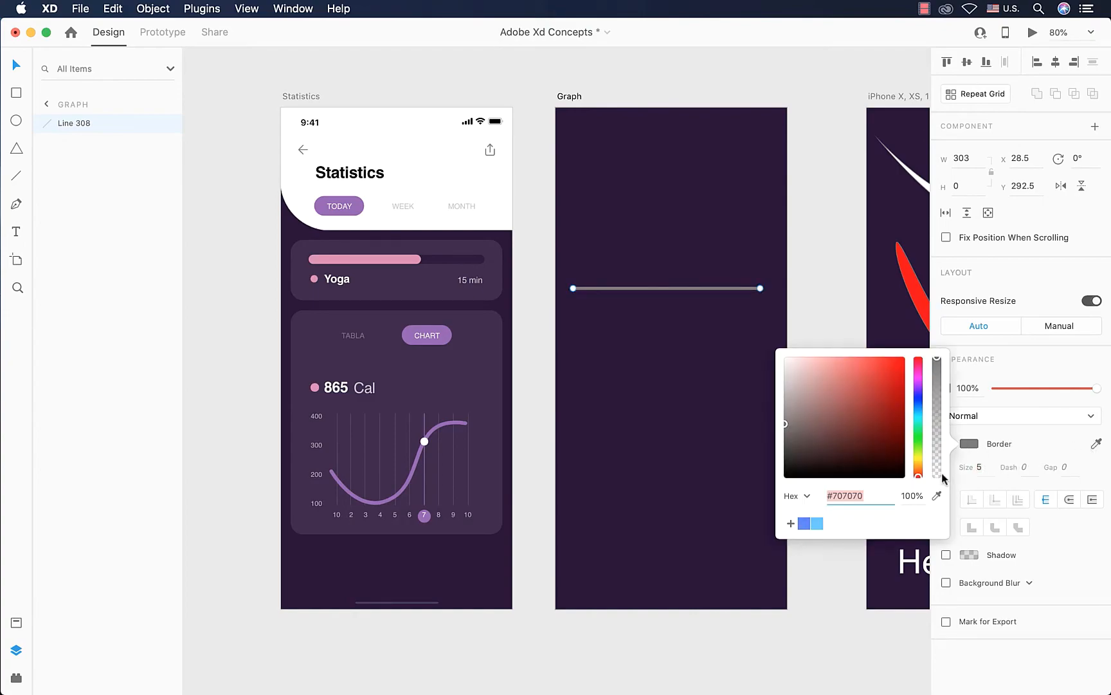
{"action": "left_click", "coordinate": [805, 524]}
{"action": "left_click", "coordinate": [678, 362]}
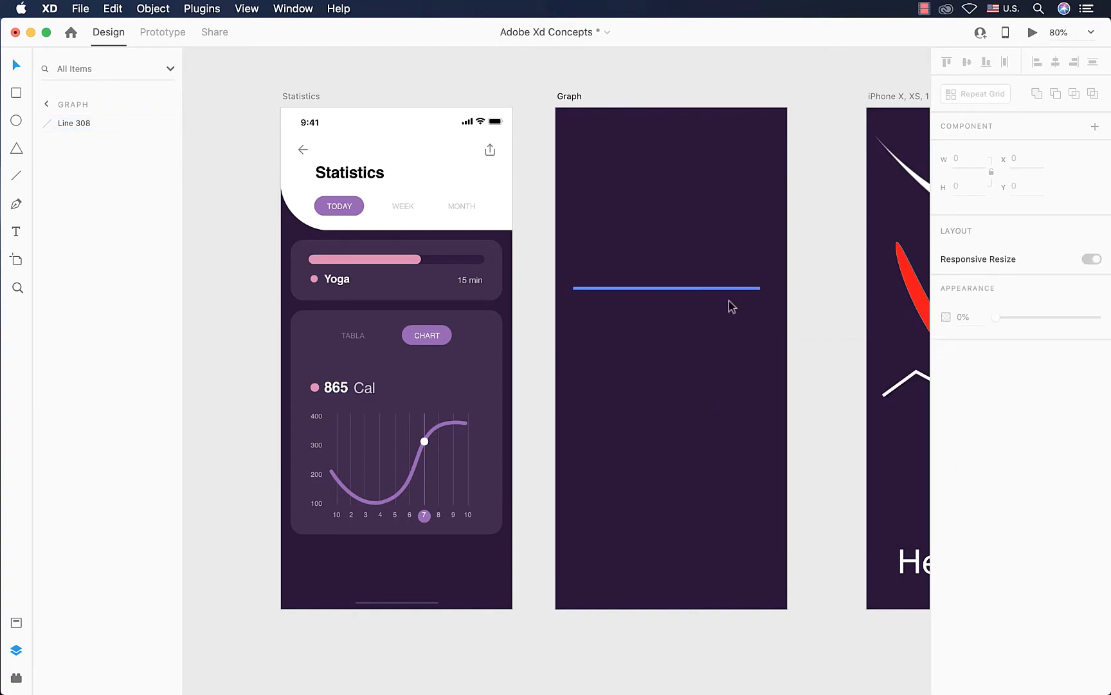
Step: Move the blue line slightly down and edit its path, adding one anchor pulled down near the left and one pulled up near the right
{"action": "left_click", "coordinate": [657, 290]}
{"action": "left_click_drag", "start_coordinate": [657, 290], "coordinate": [658, 298]}
{"action": "double_click", "coordinate": [642, 295]}
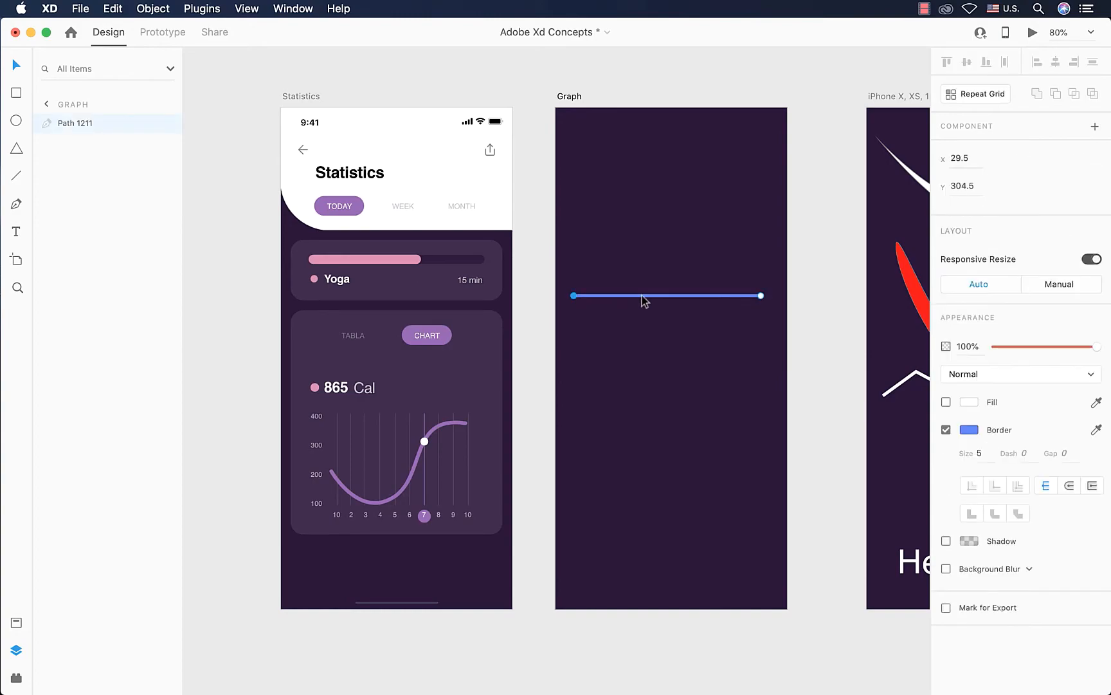
{"action": "left_click", "coordinate": [620, 296]}
{"action": "left_click_drag", "start_coordinate": [620, 298], "coordinate": [624, 333]}
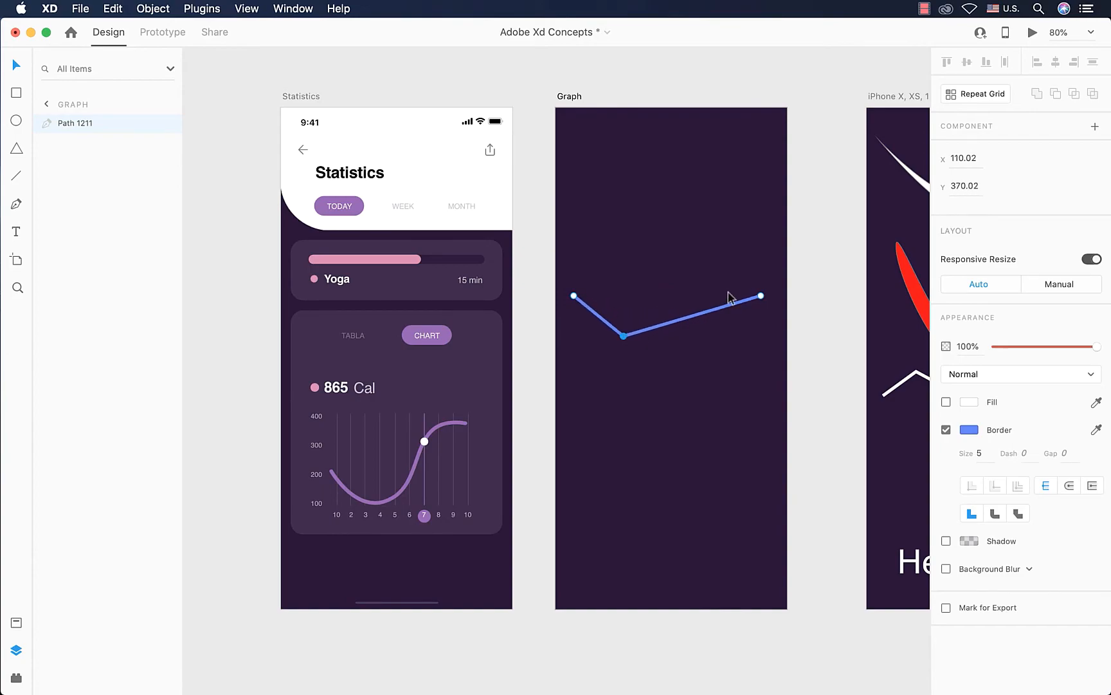
{"action": "left_click", "coordinate": [712, 311]}
{"action": "left_click_drag", "start_coordinate": [712, 311], "coordinate": [711, 236]}
Step: Convert the blue path's two inner anchors to curves and shorten the lower anchor's handles to smooth the wave
{"action": "double_click", "coordinate": [711, 236]}
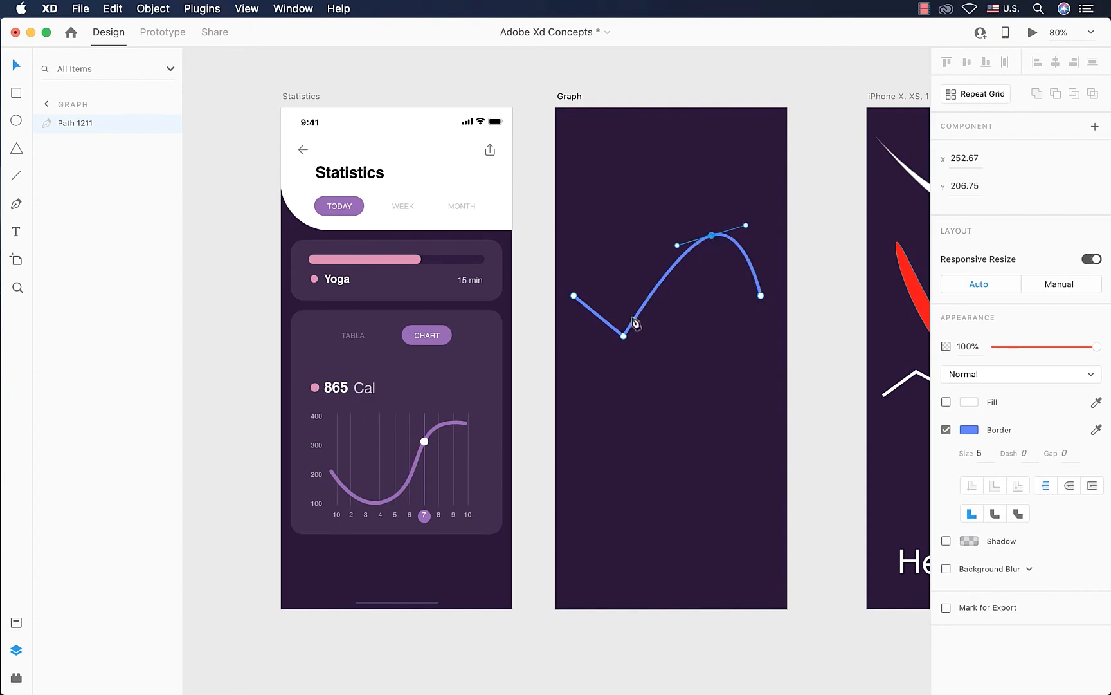
{"action": "double_click", "coordinate": [624, 335]}
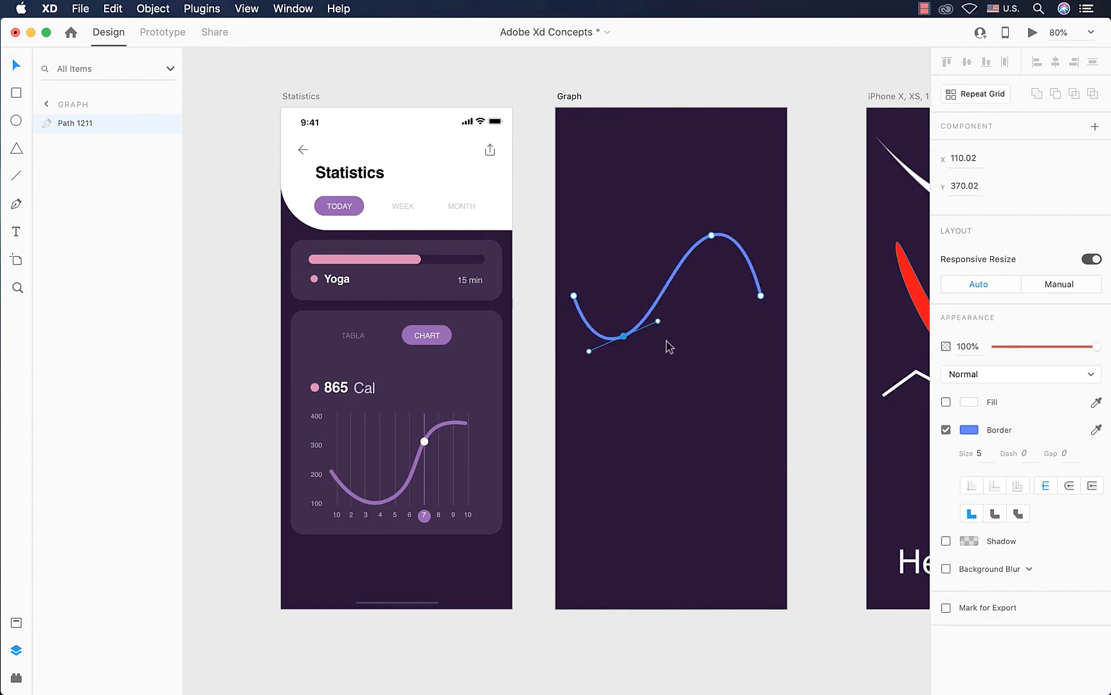
{"action": "mouse_move", "coordinate": [657, 320]}
{"action": "left_mouse_down"}
{"action": "mouse_move", "coordinate": [678, 308]}
{"action": "mouse_move", "coordinate": [635, 340]}
{"action": "mouse_move", "coordinate": [649, 329]}
{"action": "left_mouse_up"}
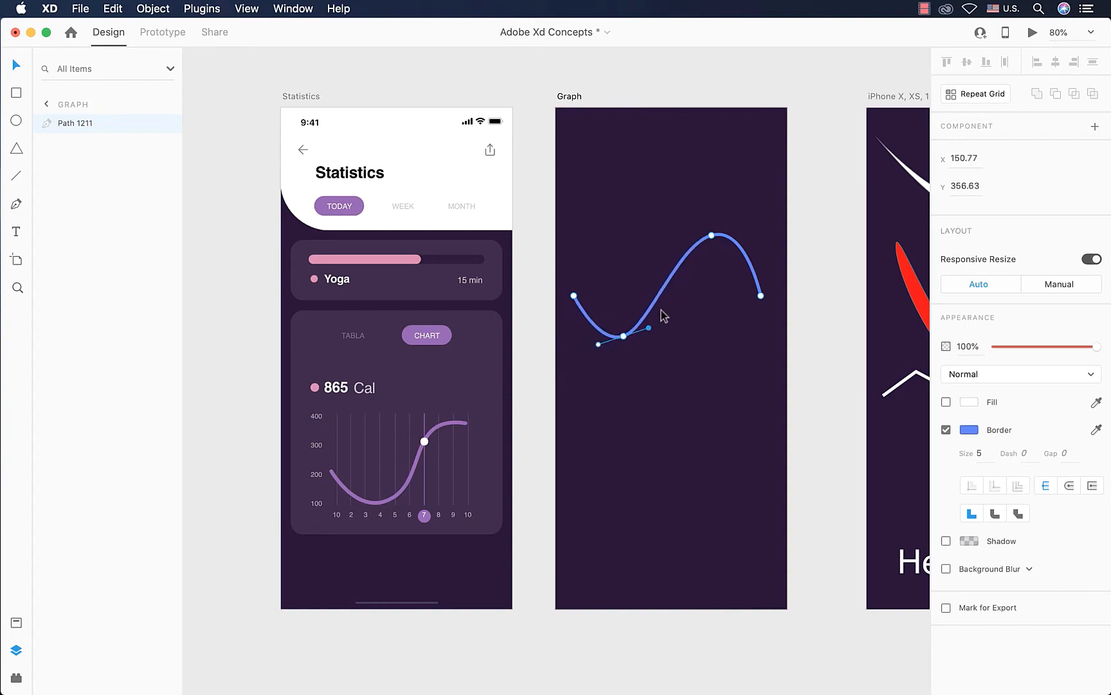
{"action": "left_click", "coordinate": [710, 313]}
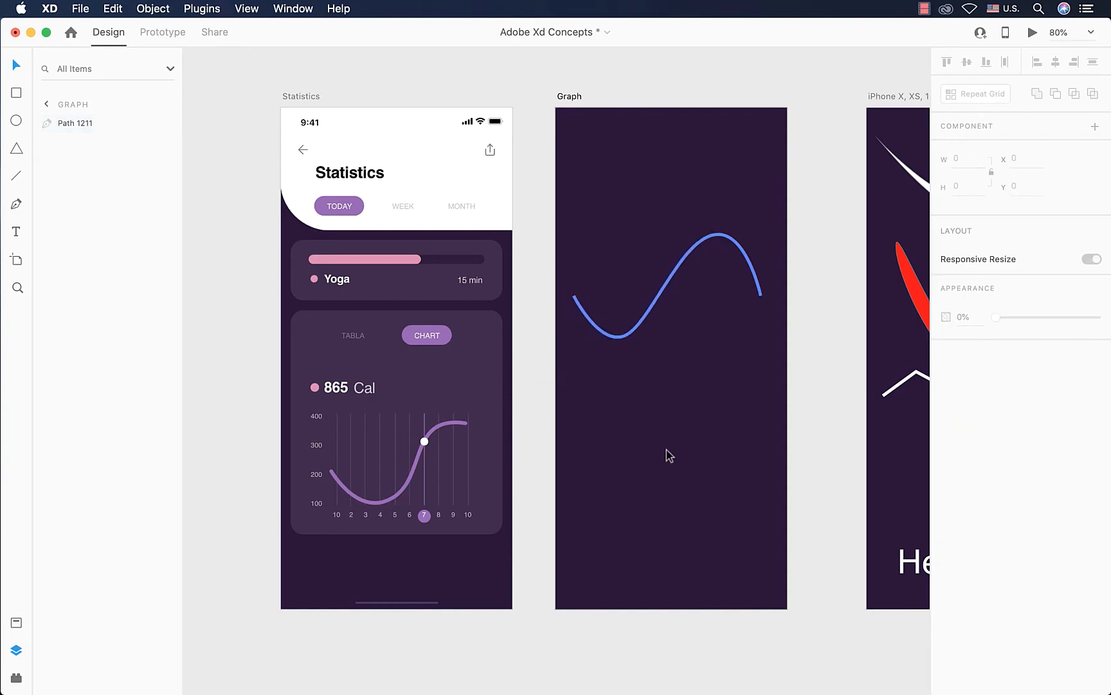
Step: Draw a second wavy path below the blue curve with the Pen tool, curving through a trough and a peak before the right end
{"action": "left_click", "coordinate": [20, 207]}
{"action": "left_click", "coordinate": [561, 424]}
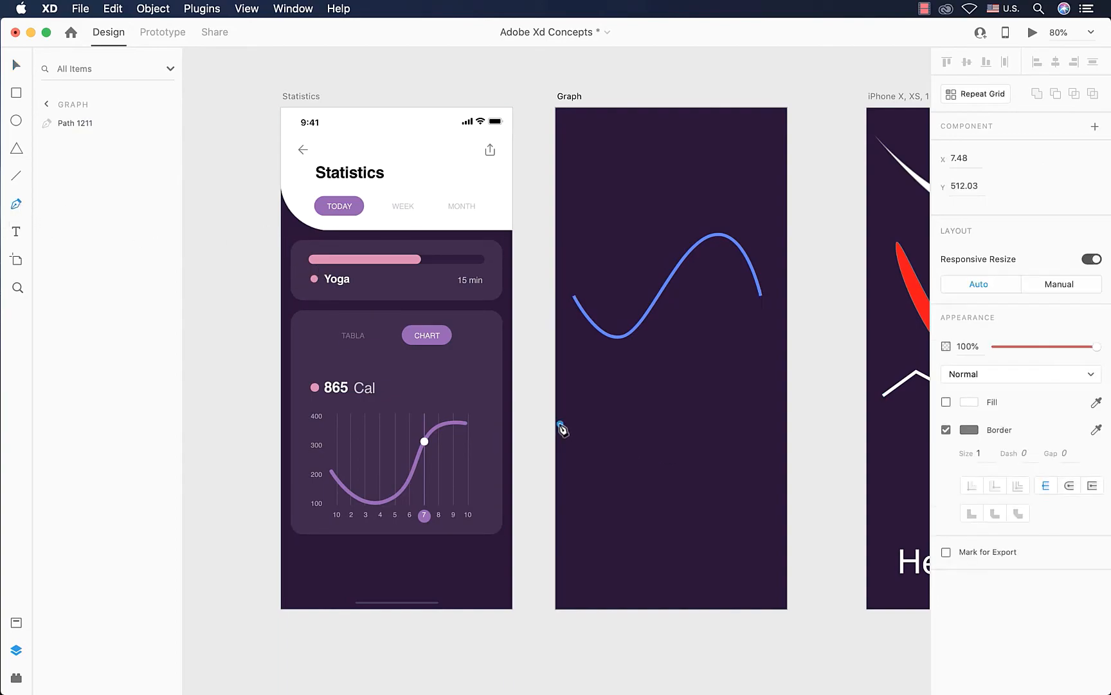
{"action": "left_click_drag", "start_coordinate": [590, 470], "coordinate": [613, 448]}
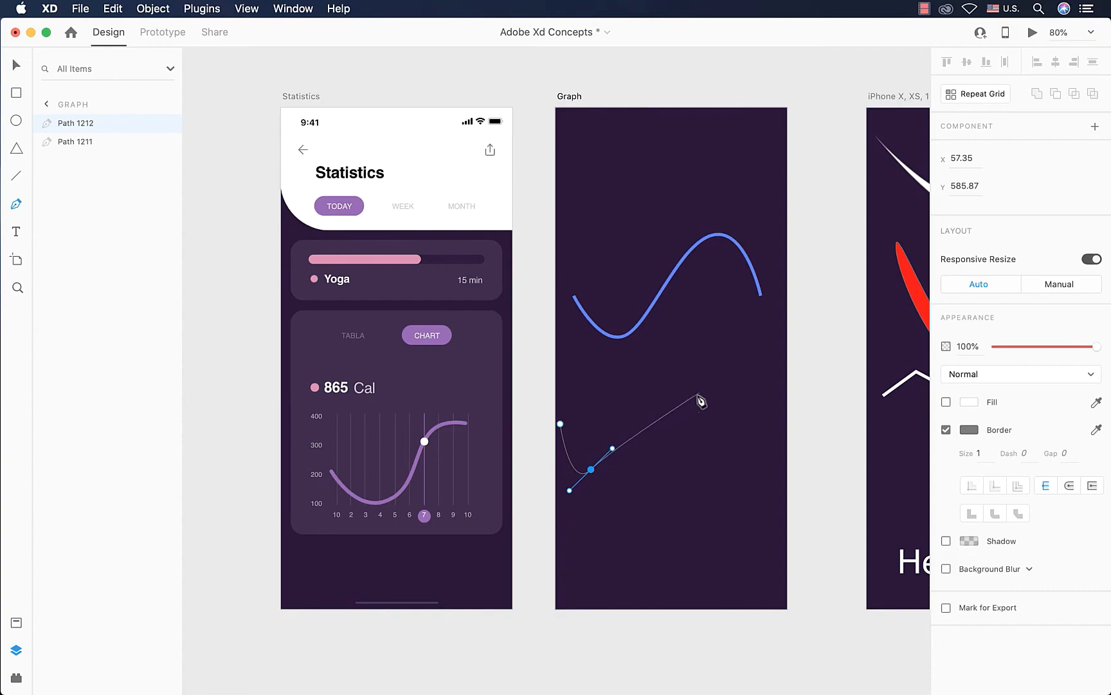
{"action": "left_click_drag", "start_coordinate": [679, 374], "coordinate": [750, 417]}
{"action": "left_click", "coordinate": [738, 415]}
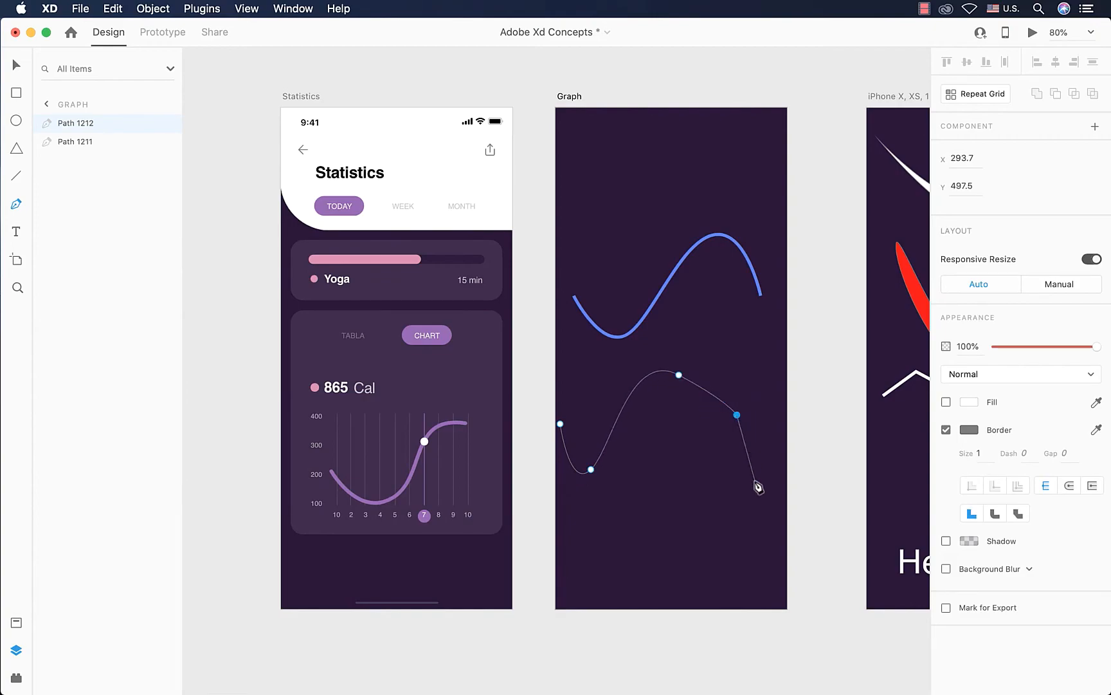
{"action": "key", "text": "Escape"}
Step: Shift the new wavy path to the right and give it a size 5 border in the first saved blue swatch
{"action": "left_click_drag", "start_coordinate": [696, 388], "coordinate": [727, 394]}
{"action": "left_click", "coordinate": [978, 495]}
{"action": "type", "text": "5"}
{"action": "key", "text": "Return"}
{"action": "left_click", "coordinate": [970, 472]}
{"action": "left_click", "coordinate": [805, 552]}
Step: Edit the lower curve's path, repositioning and converting its anchors to form a trough that rises to a high right end
{"action": "left_click", "coordinate": [650, 466]}
{"action": "double_click", "coordinate": [624, 474]}
{"action": "left_click_drag", "start_coordinate": [621, 474], "coordinate": [646, 471]}
{"action": "left_click_drag", "start_coordinate": [768, 420], "coordinate": [704, 390]}
{"action": "double_click", "coordinate": [709, 379]}
{"action": "double_click", "coordinate": [704, 390]}
{"action": "left_click_drag", "start_coordinate": [645, 472], "coordinate": [621, 474]}
{"action": "left_click", "coordinate": [686, 523]}
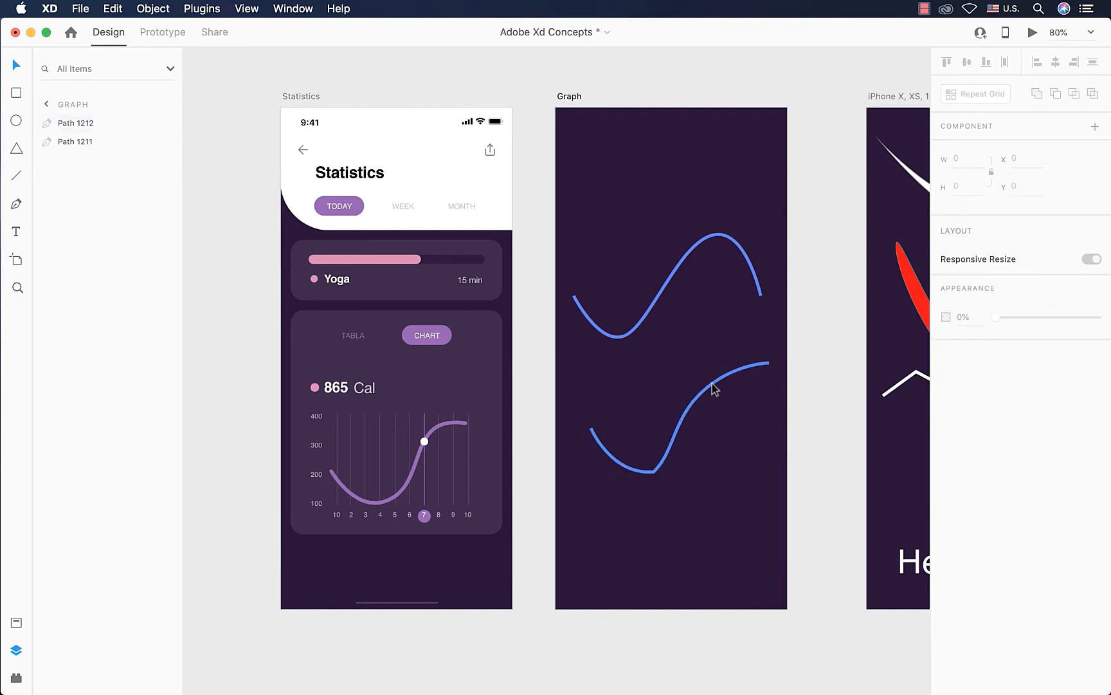
Step: Edit the lower curve's path and pull its right end anchor down so the line arches over a peak
{"action": "double_click", "coordinate": [745, 371]}
{"action": "left_click_drag", "start_coordinate": [770, 364], "coordinate": [762, 420]}
{"action": "left_click", "coordinate": [732, 485]}
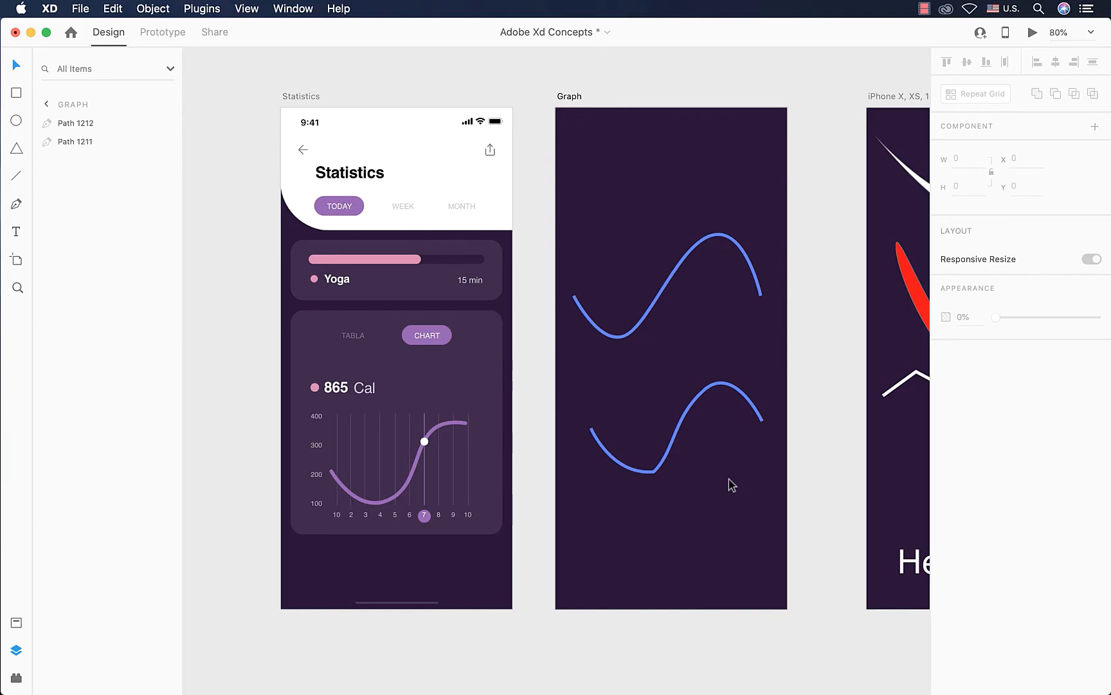
{"action": "scroll", "coordinate": [694, 488], "scroll_direction": "down", "scroll_amount": 3}
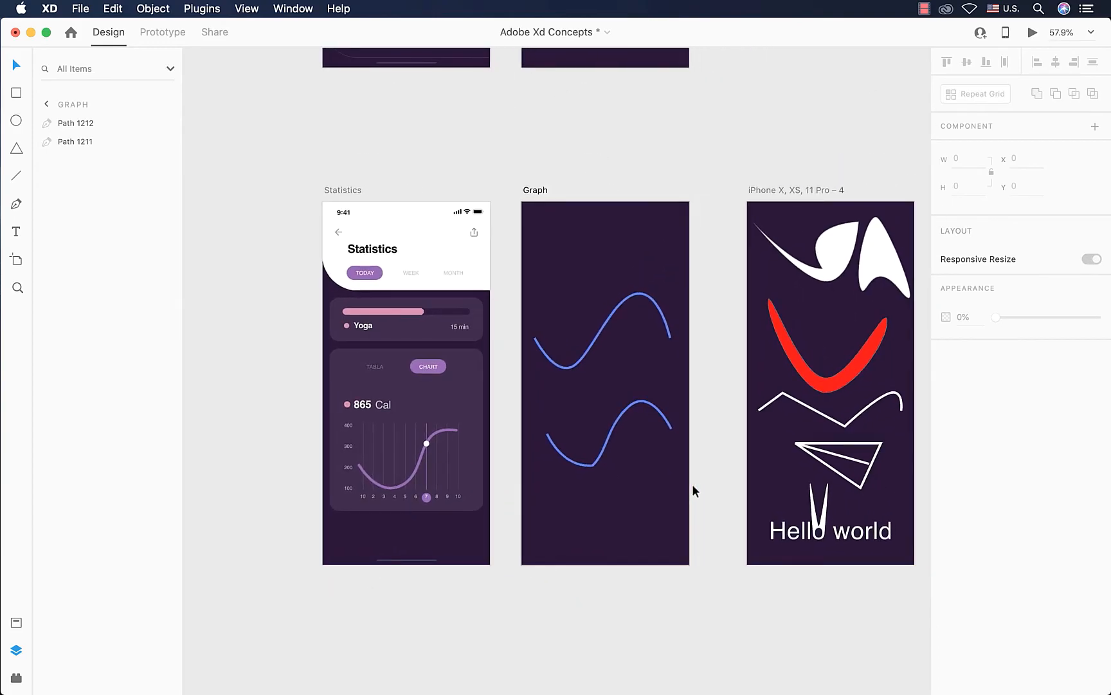